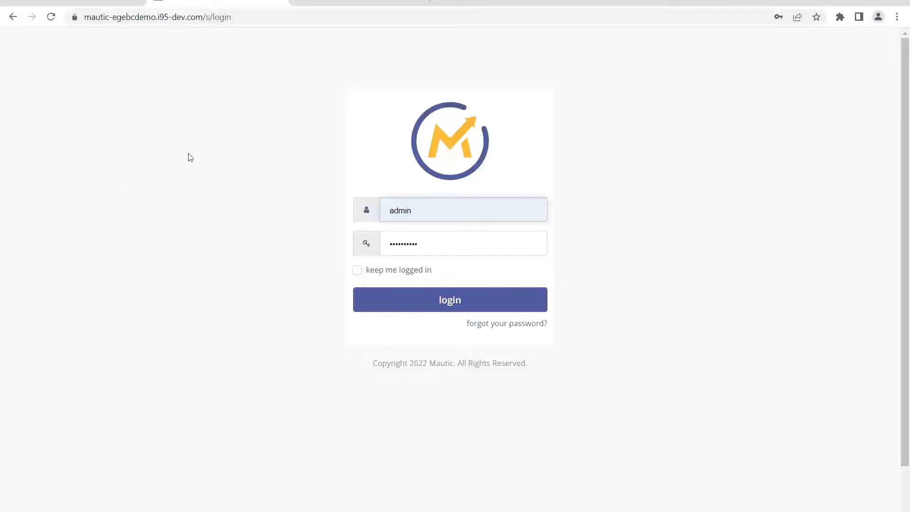
# Step: Check the Mautic and Magento admin login addresses, and log in to Mautic with the prefilled admin account
pyautogui.click(113, 96)
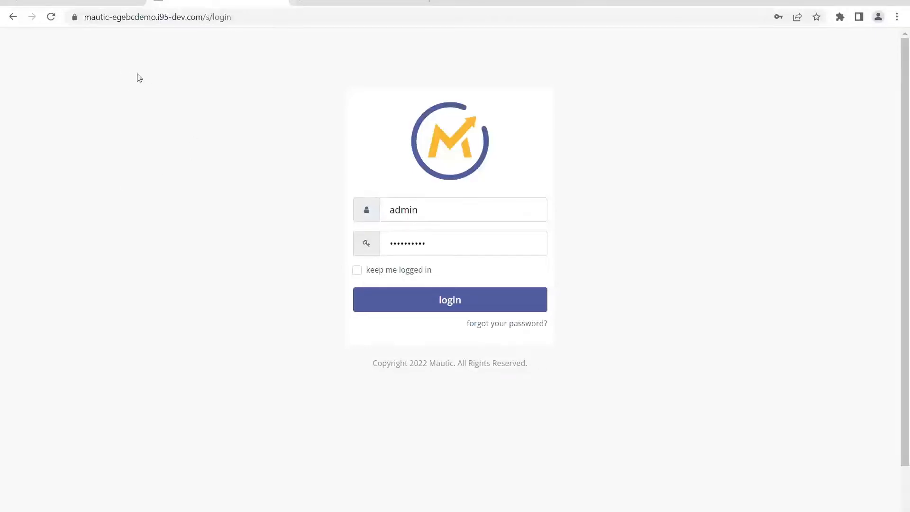
pyautogui.click(133, 19)
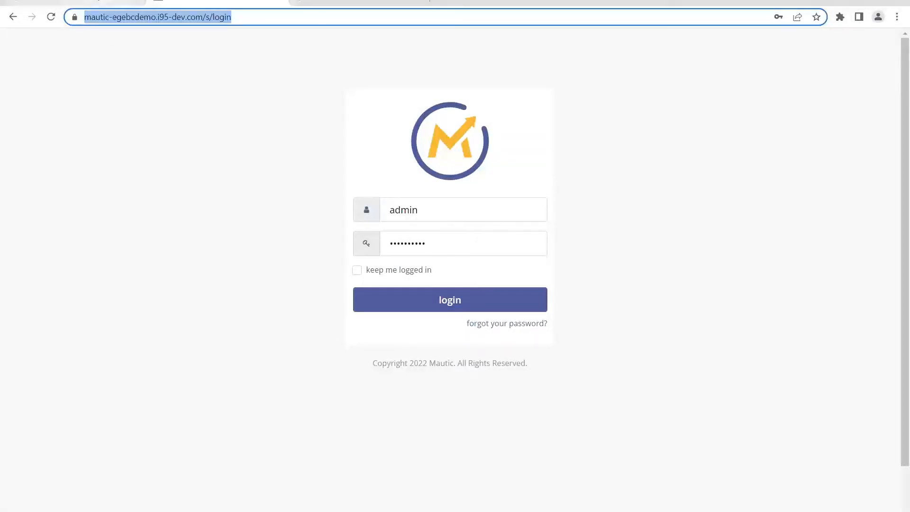
pyautogui.click(97, 2)
pyautogui.click(146, 17)
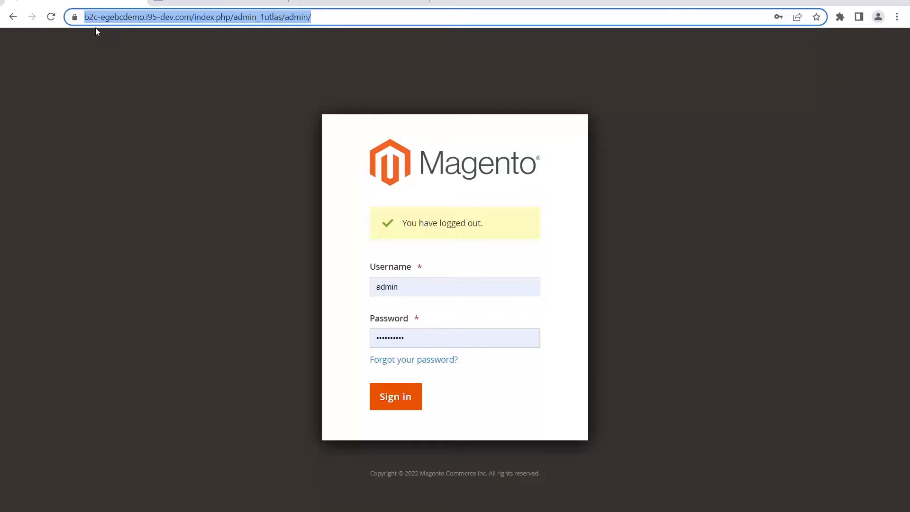
pyautogui.click(202, 3)
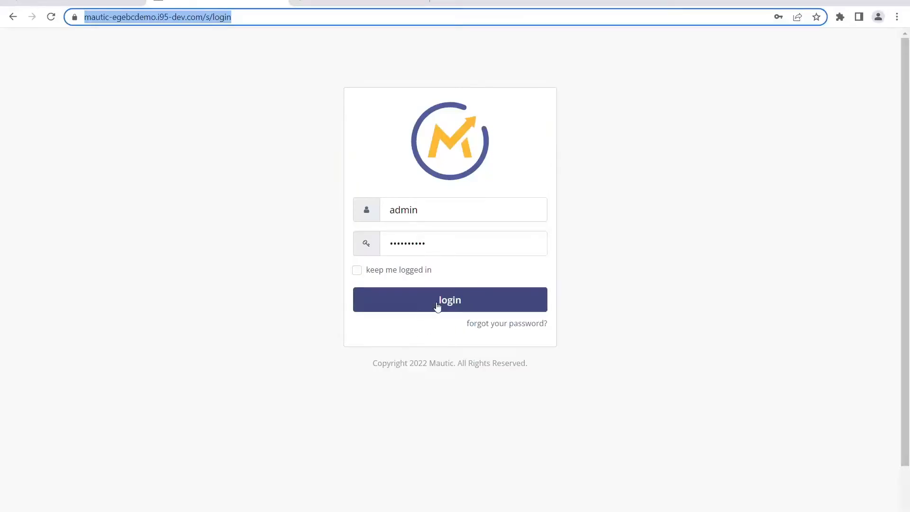
pyautogui.click(437, 306)
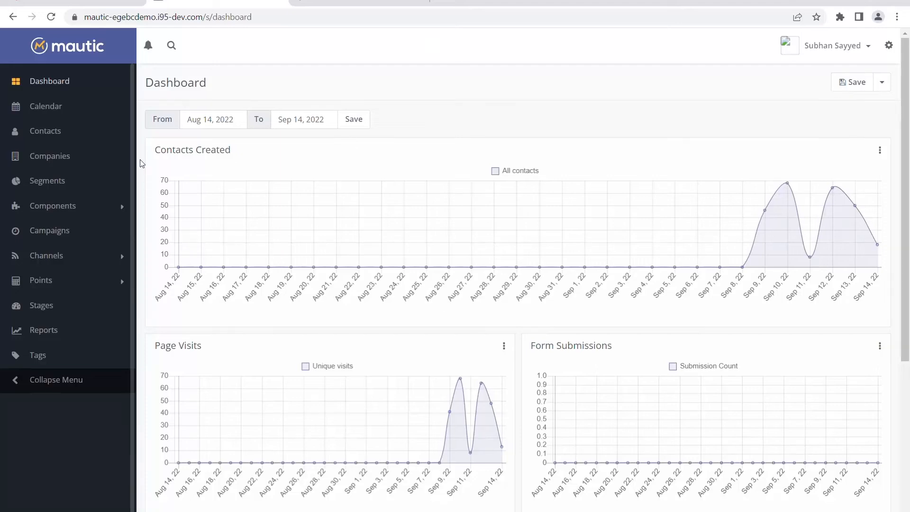
# Step: Look over the dashboard's contact, page visit, form submission and recent activity widgets, and open the API credentials list
pyautogui.scroll(-2, 359, 255)
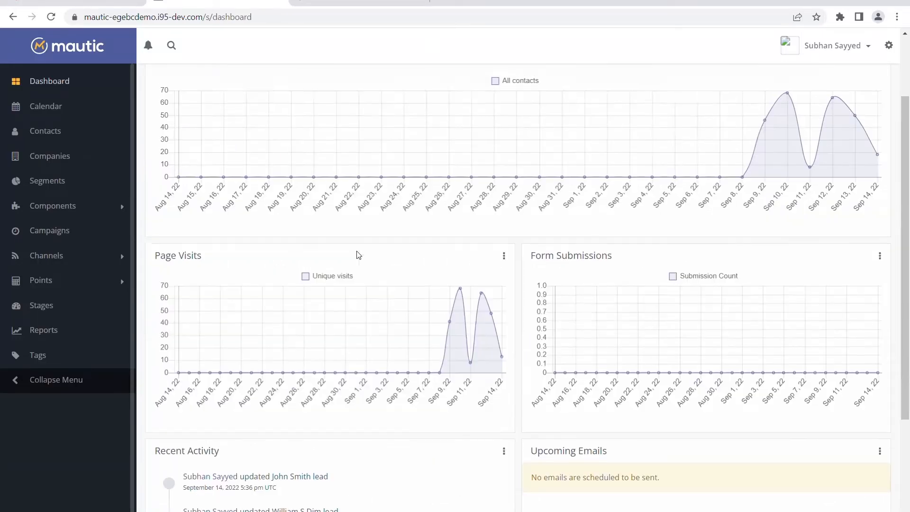
pyautogui.scroll(2, 362, 256)
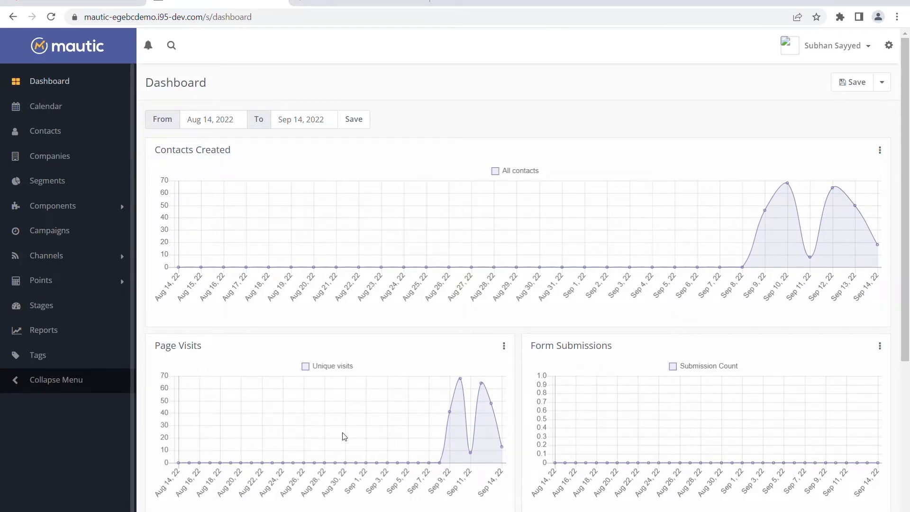
pyautogui.scroll(-4, 550, 391)
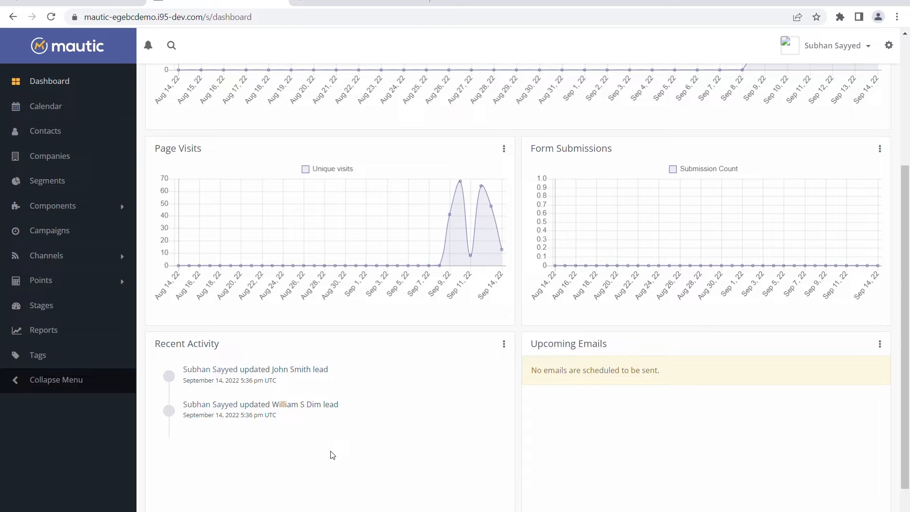
pyautogui.scroll(1, 333, 455)
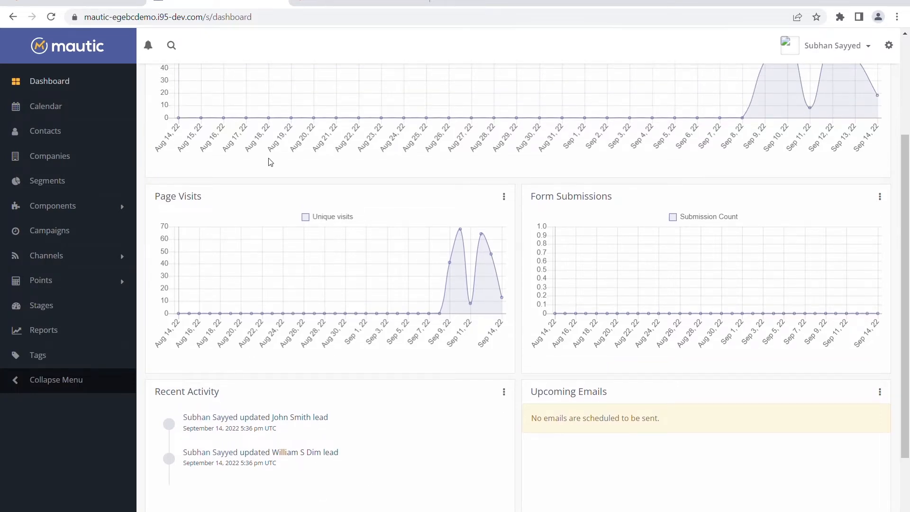
pyautogui.scroll(3, 252, 321)
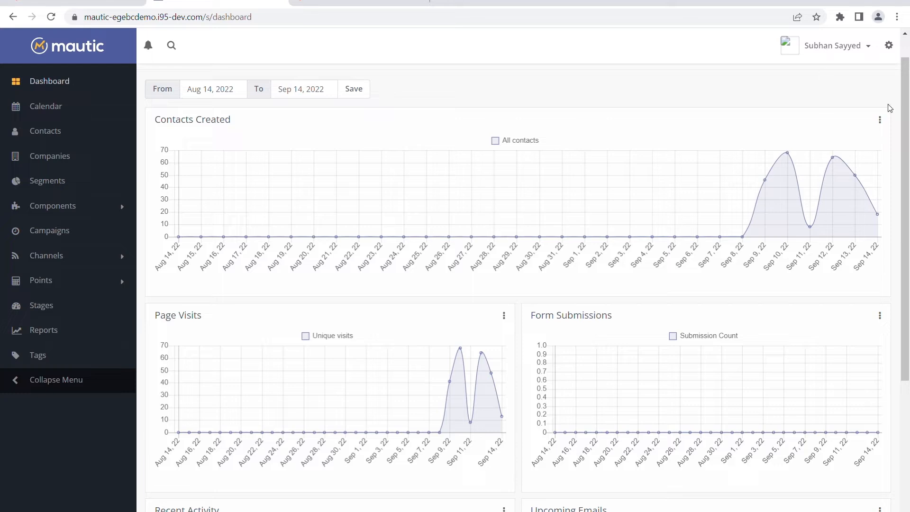
pyautogui.click(889, 46)
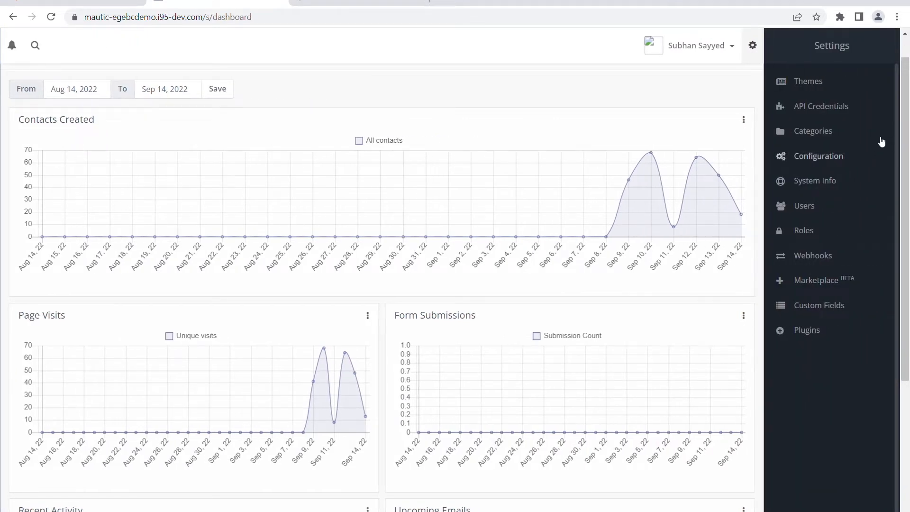
pyautogui.click(811, 106)
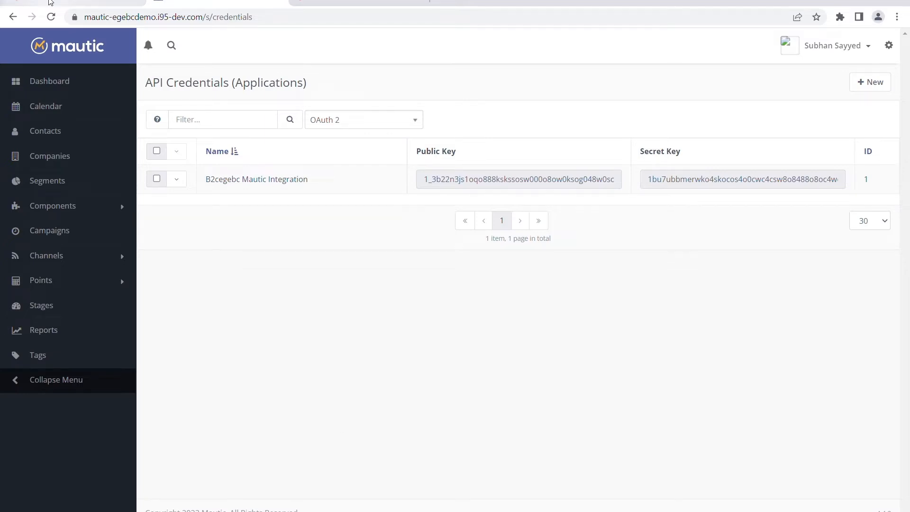
# Step: Switch to the Magento admin, sign in with the prefilled admin account and open the Mautic configuration
pyautogui.click(49, 2)
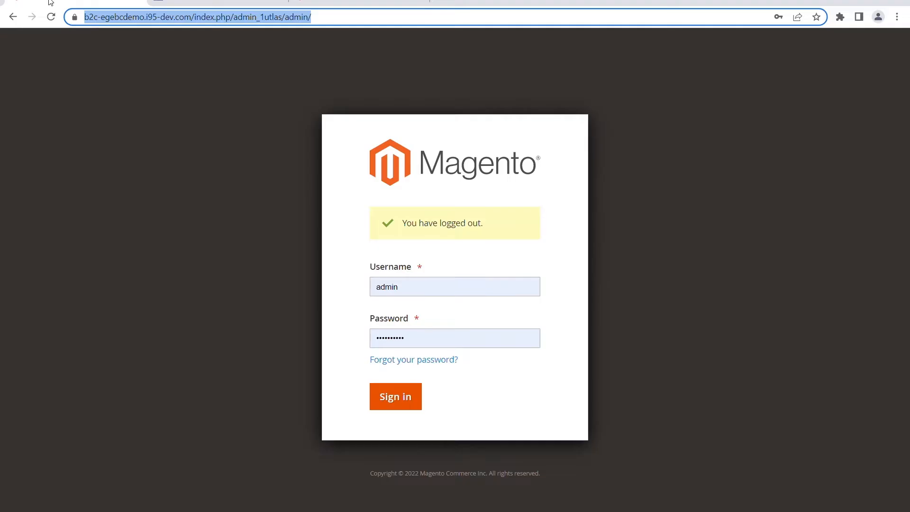
pyautogui.click(393, 401)
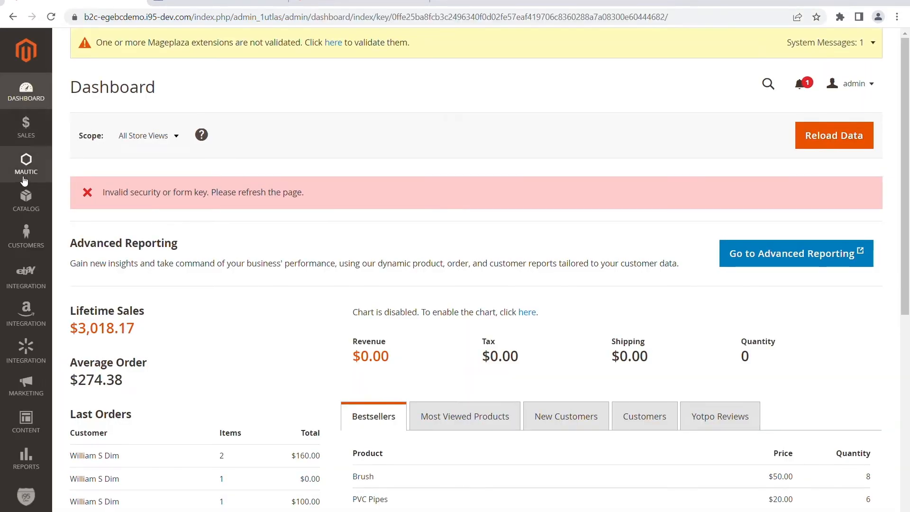
pyautogui.click(26, 169)
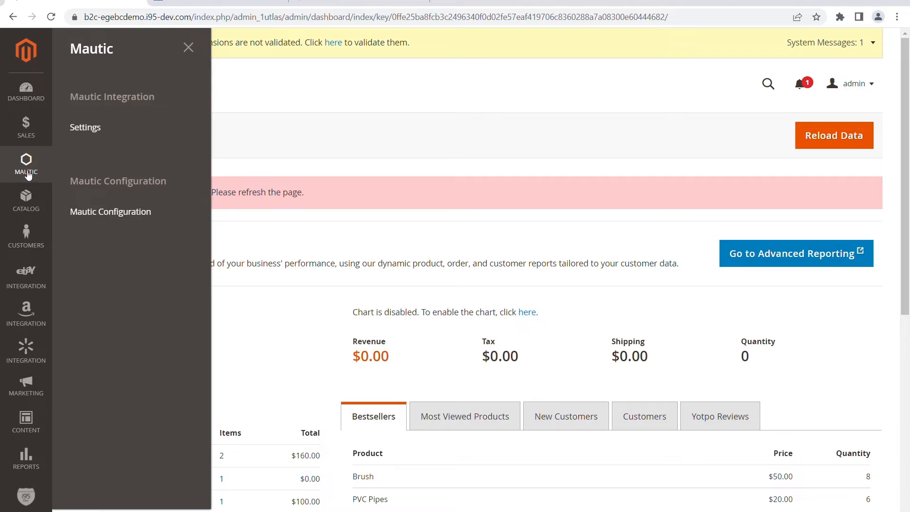
pyautogui.click(120, 223)
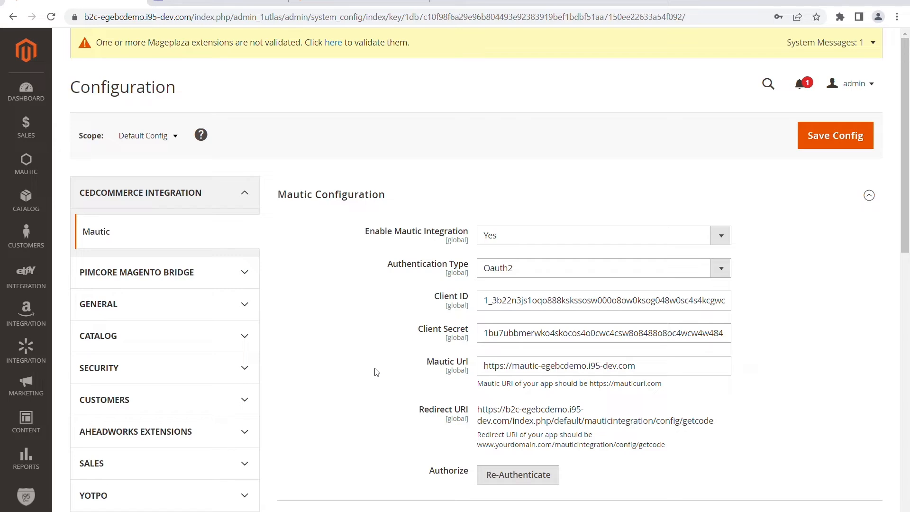
# Step: Compare the Mautic API credentials page with the Magento Mautic configuration, checking the Mautic Url setting
pyautogui.click(207, 3)
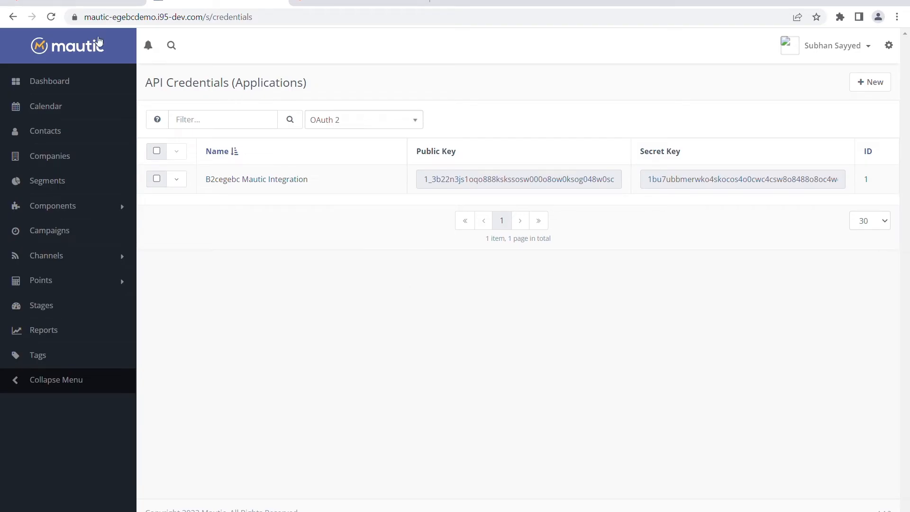
pyautogui.click(80, 3)
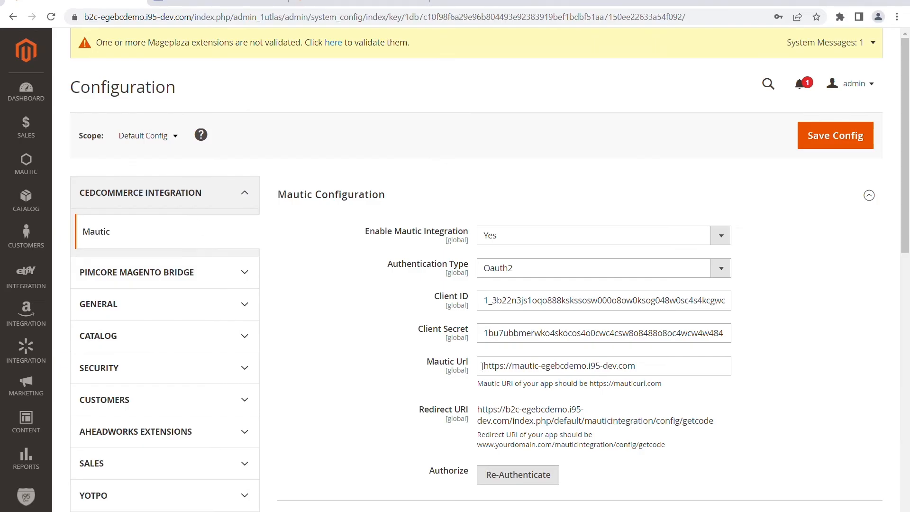
pyautogui.click(550, 367)
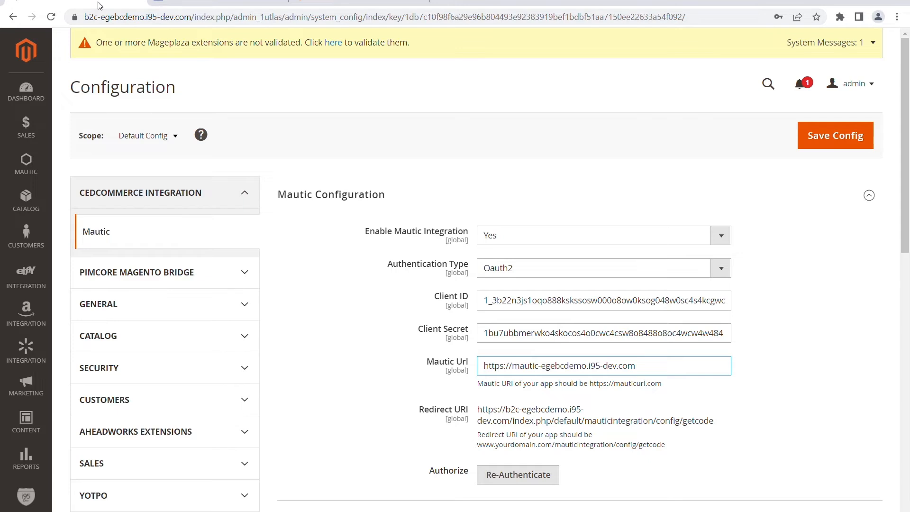
pyautogui.click(389, 414)
# Step: Examine the Manage Property Groups options and the Abandoned Cart cron time and inactivity minutes
pyautogui.scroll(-1, 398, 418)
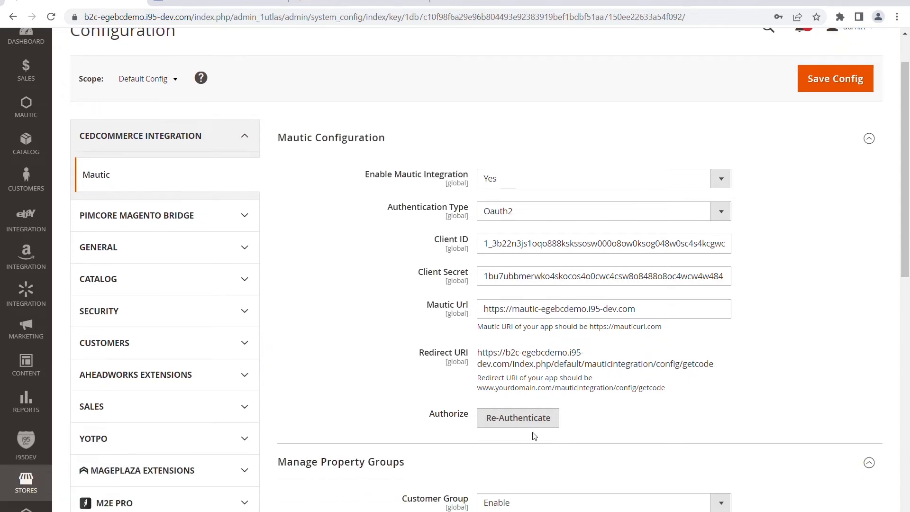
pyautogui.scroll(-2, 527, 434)
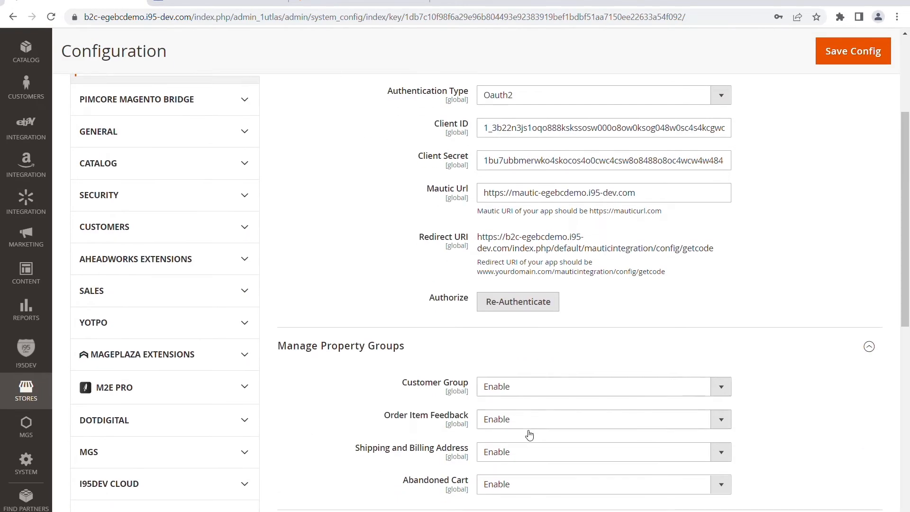
pyautogui.scroll(-2, 648, 367)
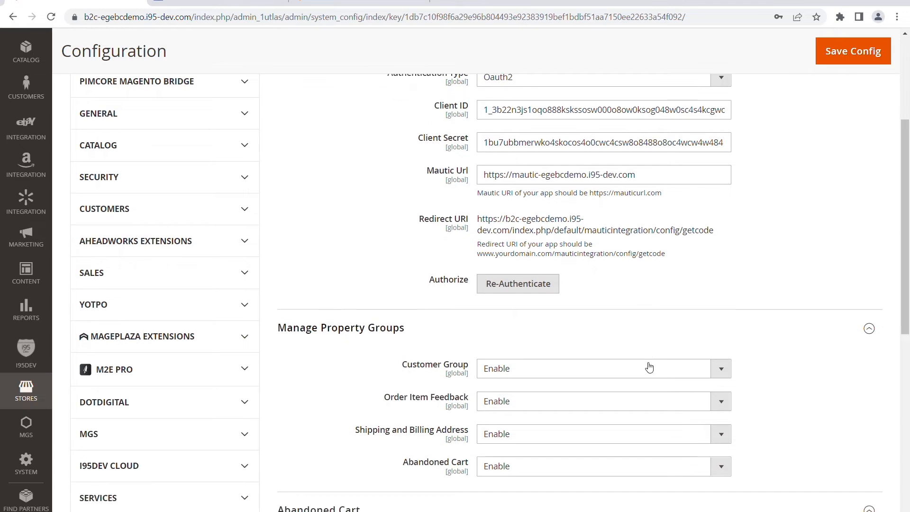
pyautogui.scroll(-1, 648, 367)
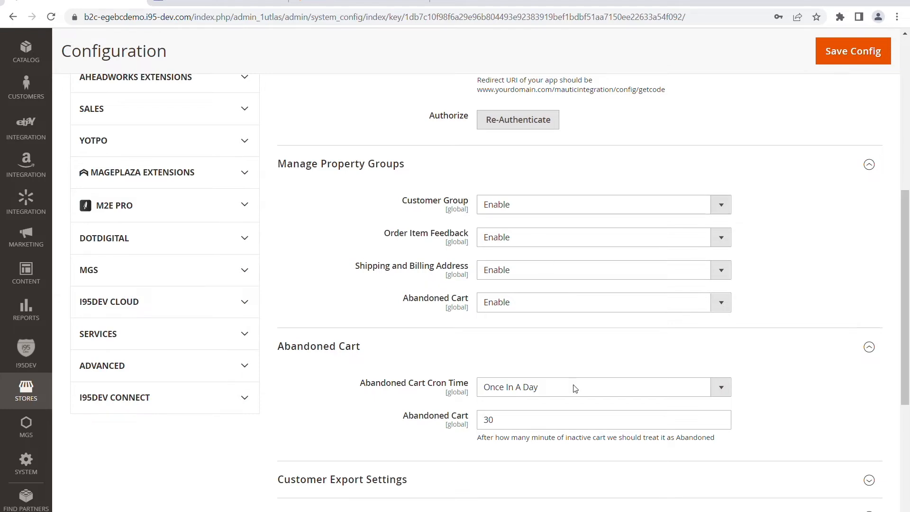
pyautogui.scroll(-1, 597, 429)
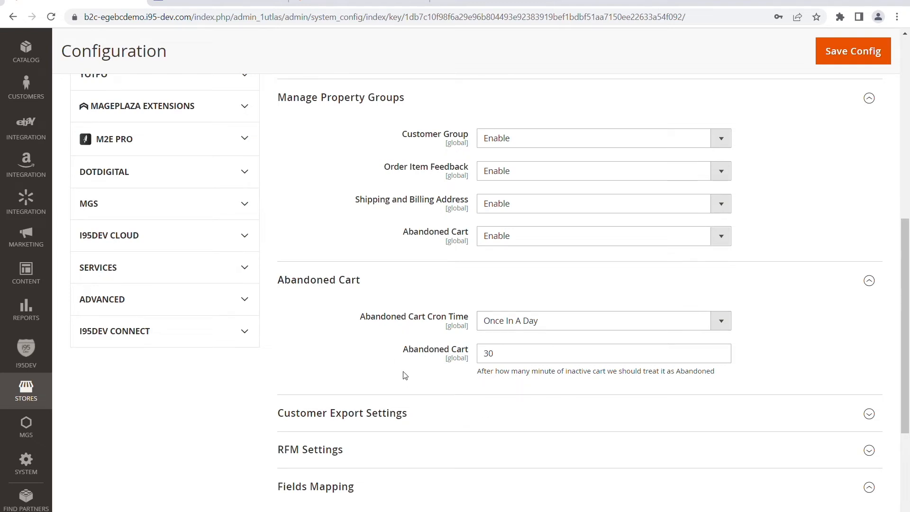
pyautogui.click(516, 361)
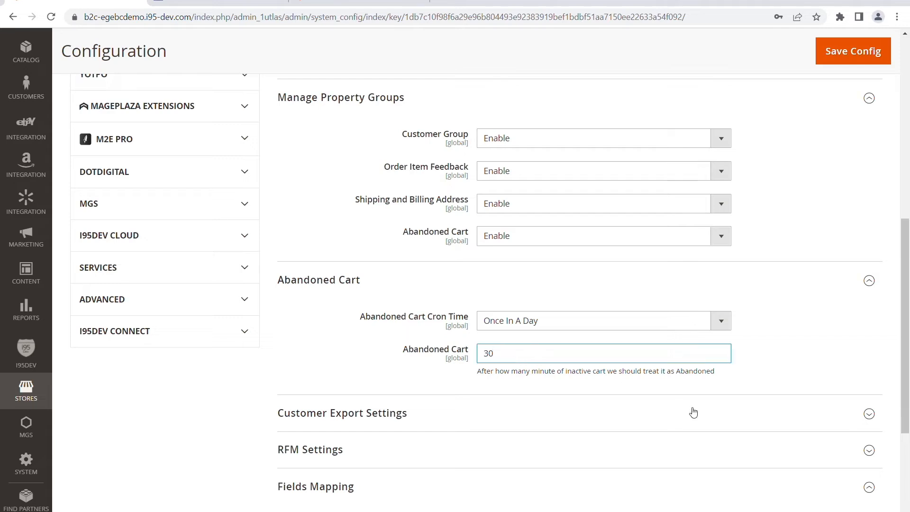
pyautogui.click(818, 334)
pyautogui.click(721, 321)
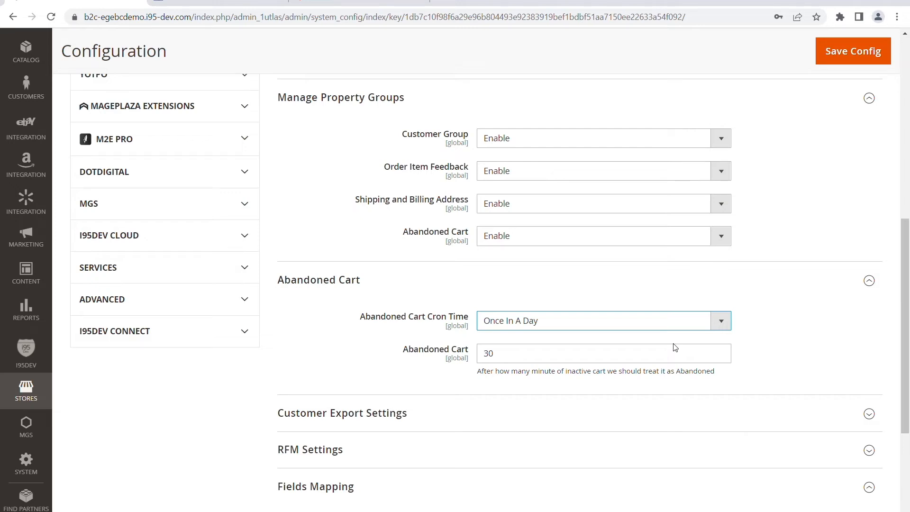
pyautogui.click(833, 334)
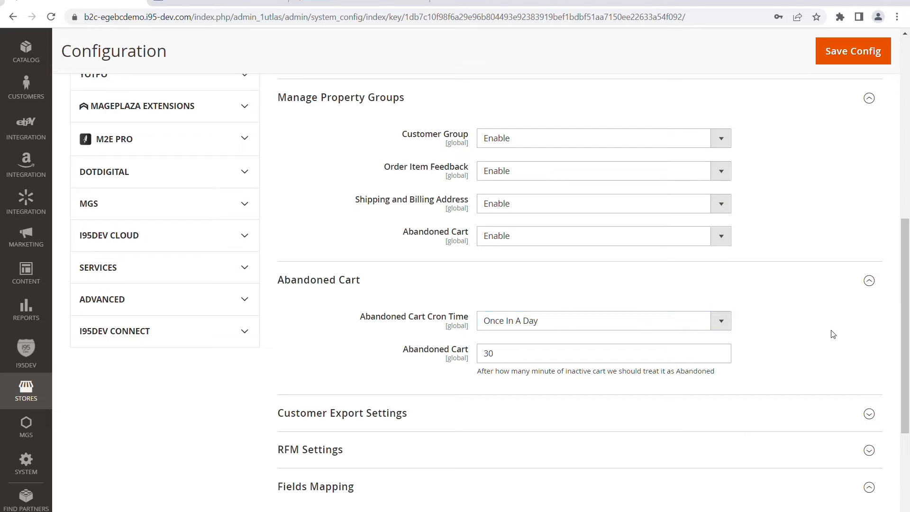
# Step: Expand RFM Settings and examine the recency, frequency and monetary thresholds for each rating
pyautogui.click(778, 442)
pyautogui.scroll(-2, 773, 439)
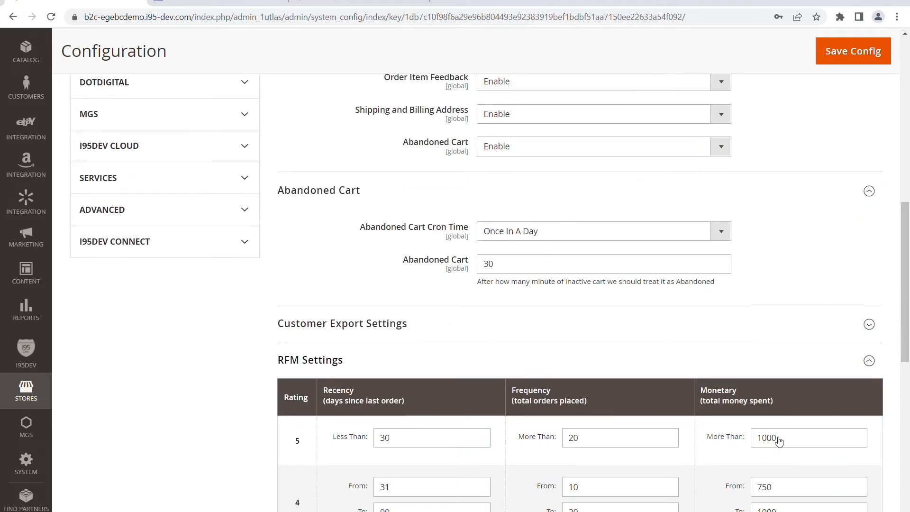
pyautogui.scroll(-2, 770, 464)
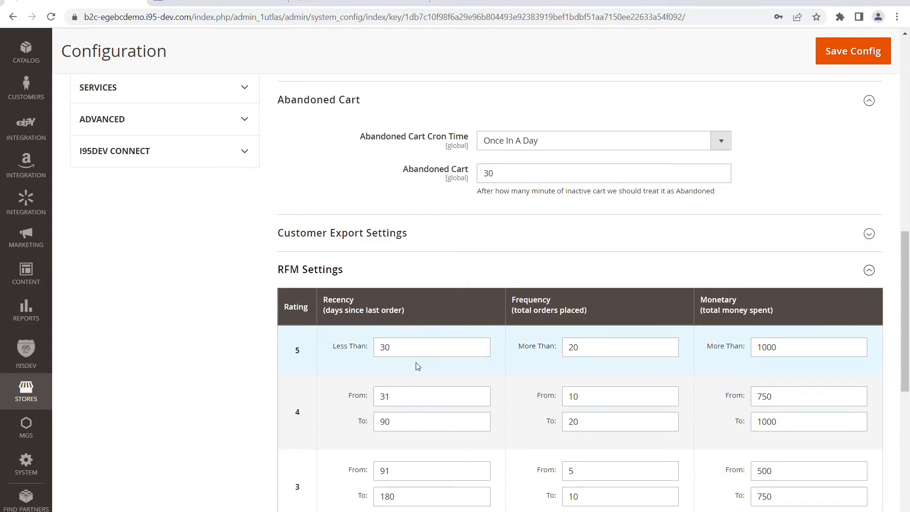
pyautogui.scroll(-1, 349, 363)
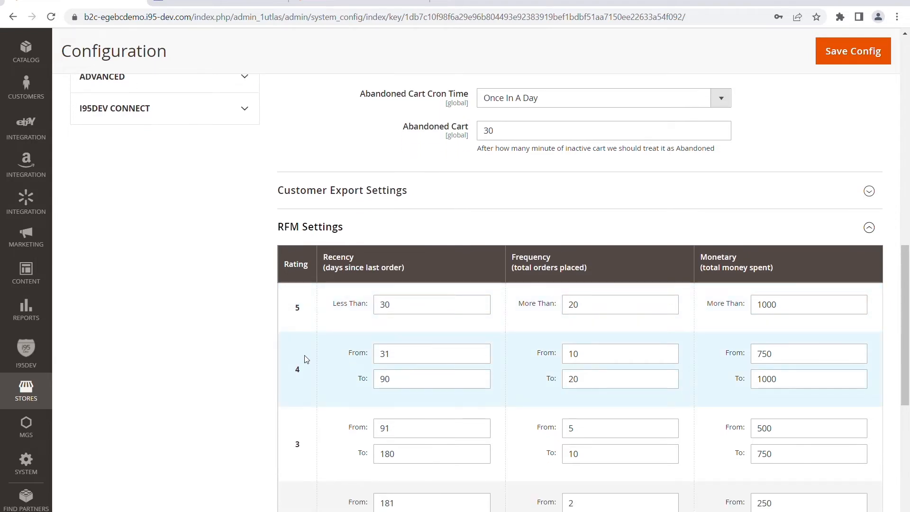
pyautogui.scroll(-3, 203, 345)
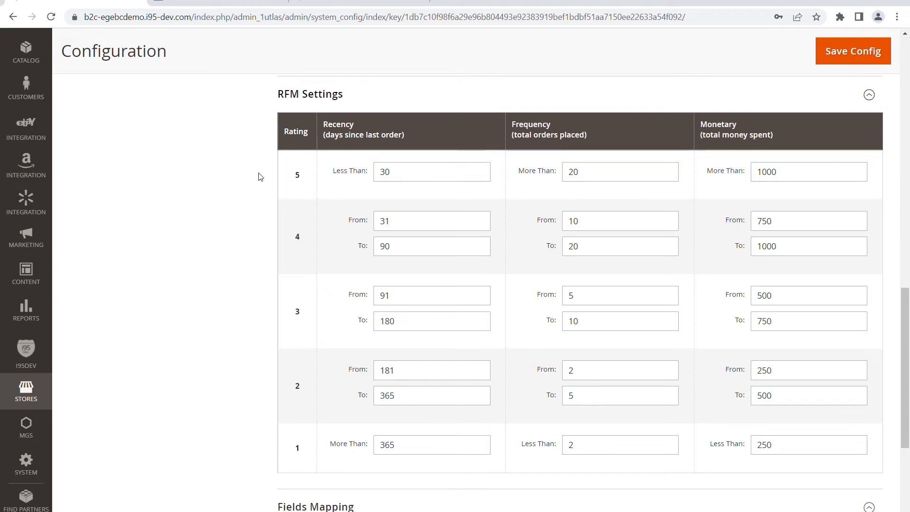
pyautogui.scroll(-3, 246, 208)
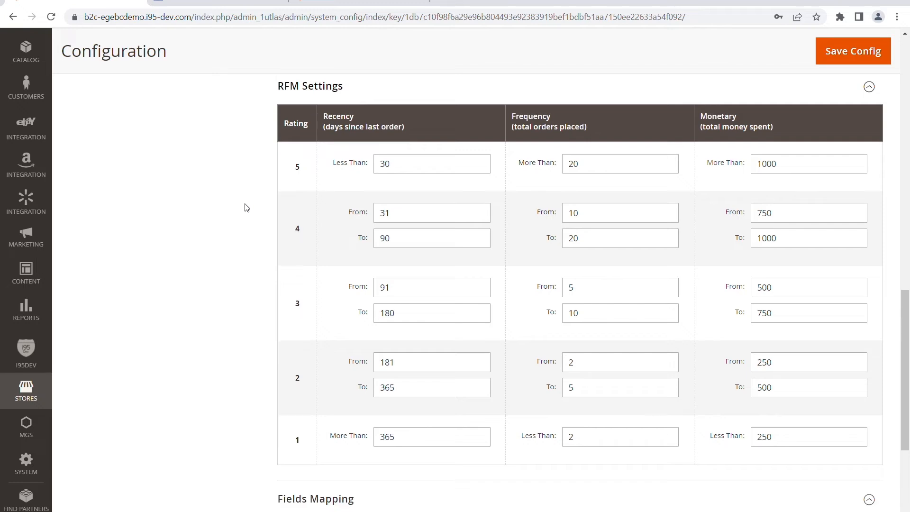
pyautogui.scroll(7, 247, 207)
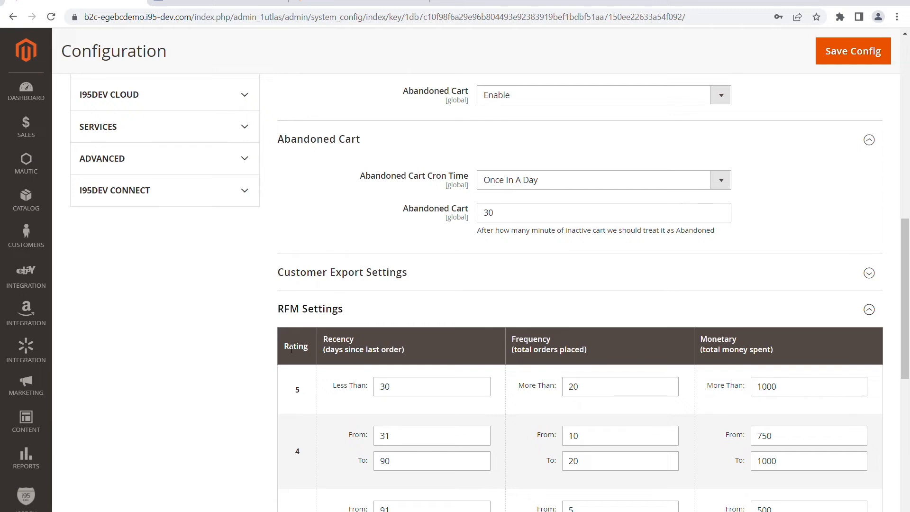
pyautogui.scroll(5, 203, 310)
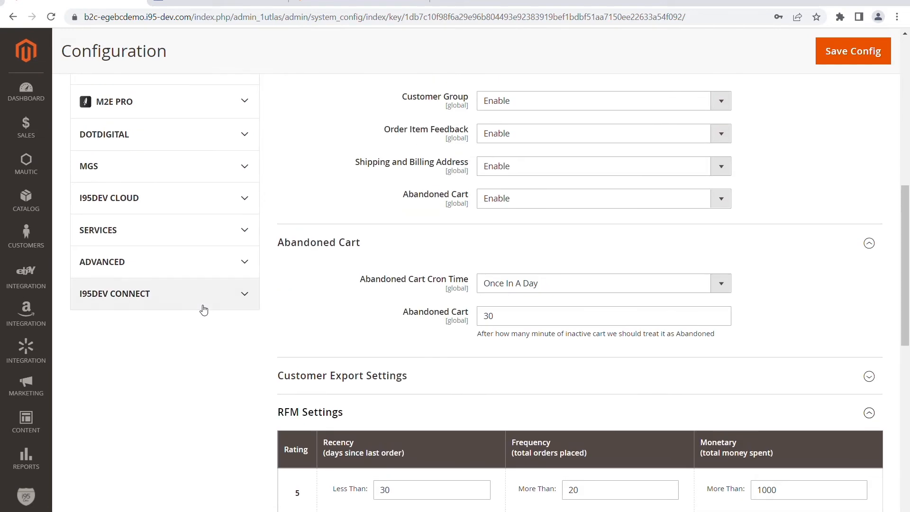
pyautogui.scroll(2, 204, 310)
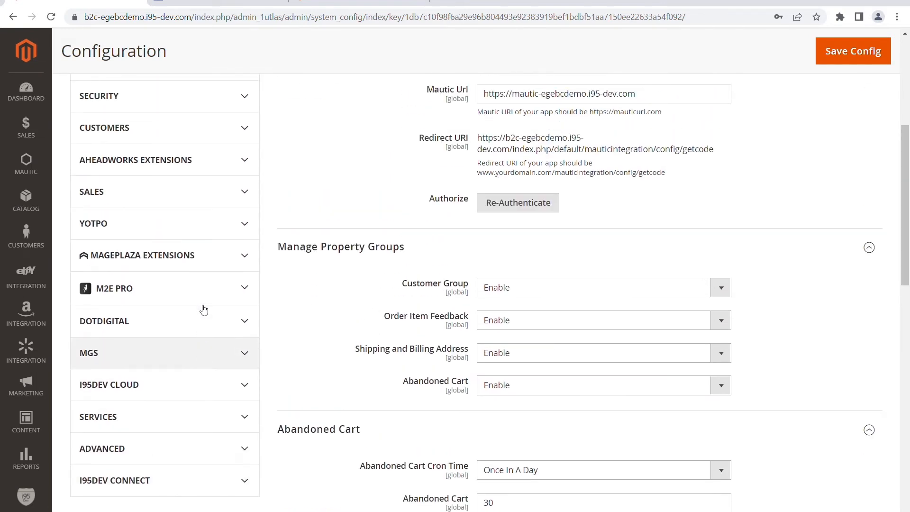
# Step: Open the Mautic Integration settings in the Magento admin and check the connection status
pyautogui.scroll(4, 396, 264)
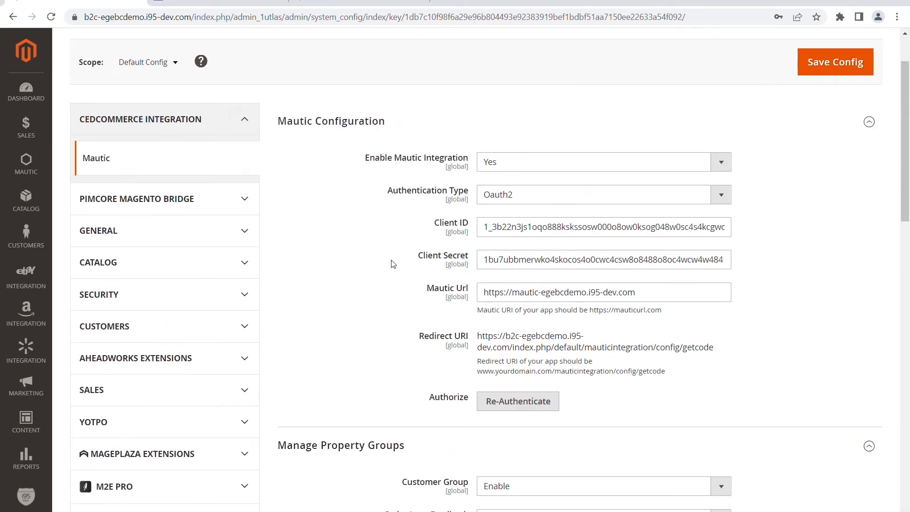
pyautogui.scroll(2, 393, 264)
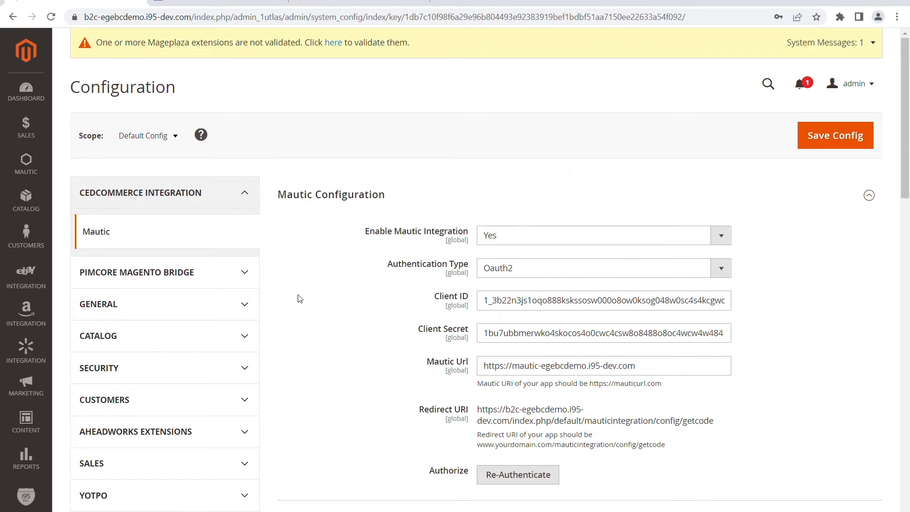
pyautogui.click(26, 166)
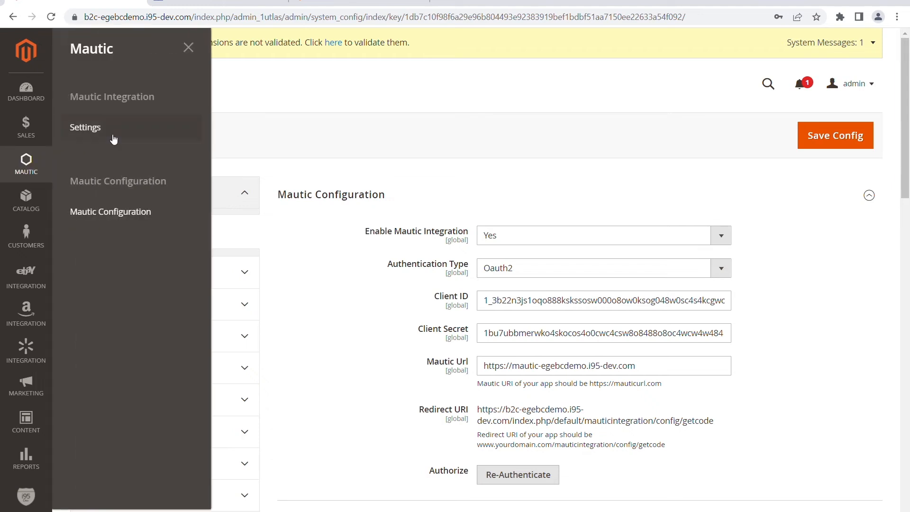
pyautogui.click(91, 133)
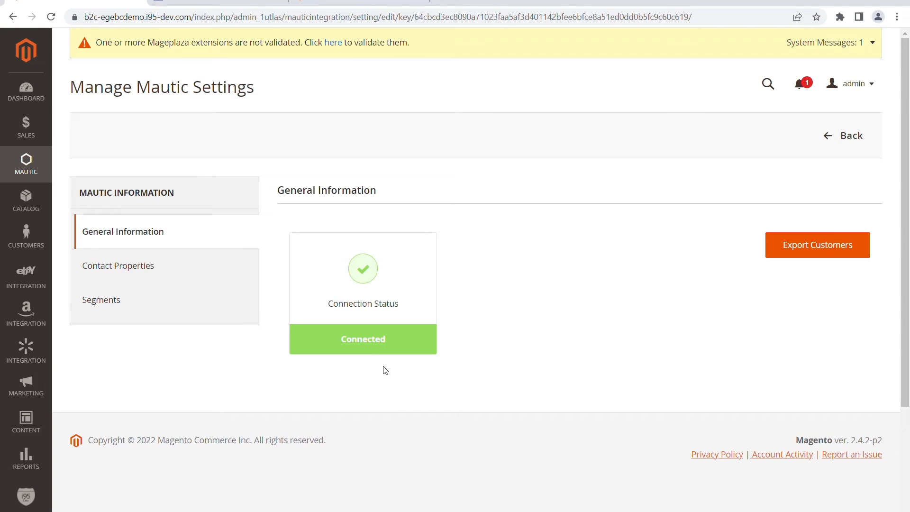
# Step: Open Contact Properties in the Mautic settings and examine the list of properties and their status
pyautogui.click(135, 272)
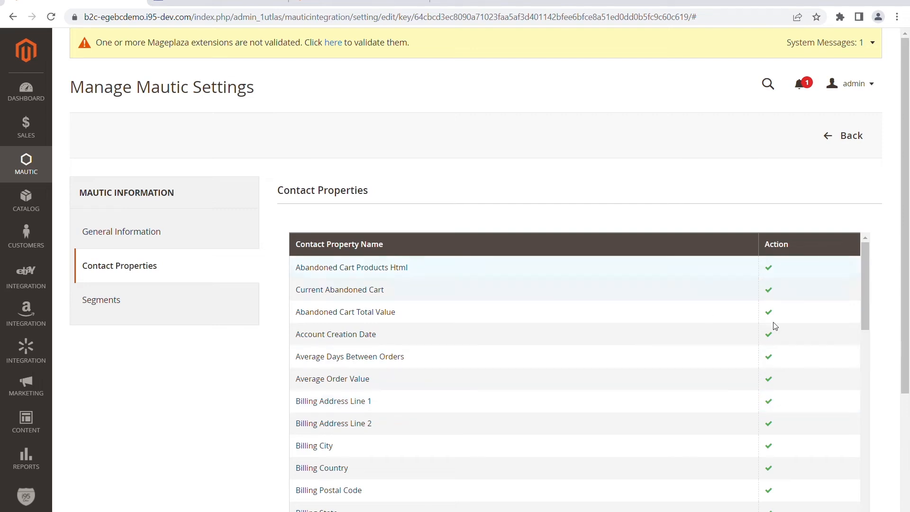
pyautogui.scroll(-2, 802, 378)
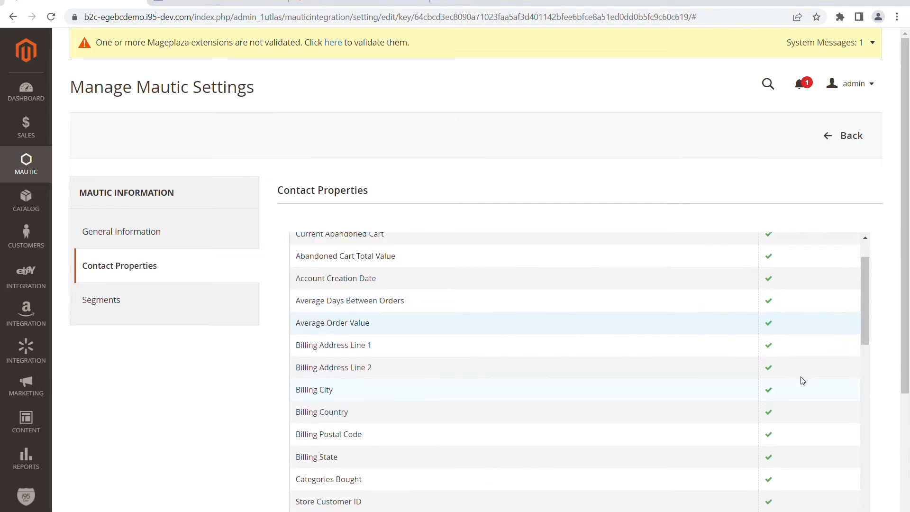
pyautogui.scroll(2, 802, 380)
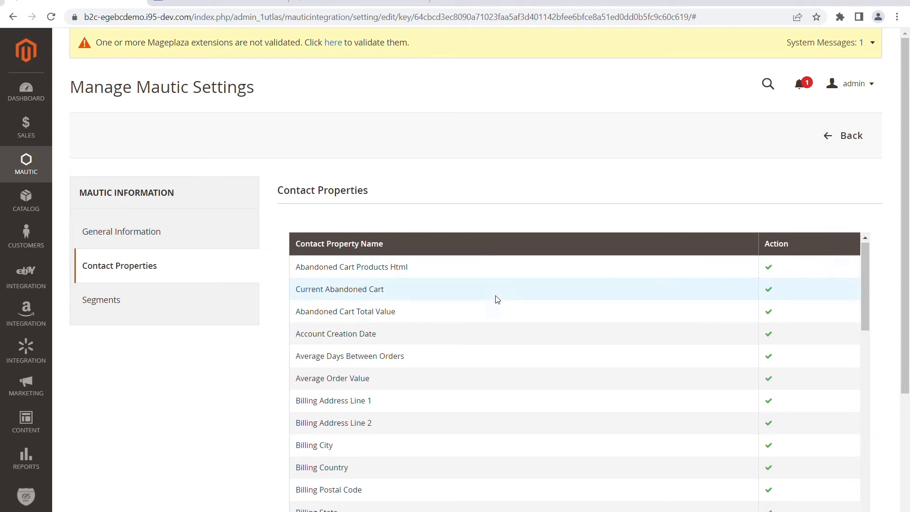
pyautogui.scroll(-2, 443, 317)
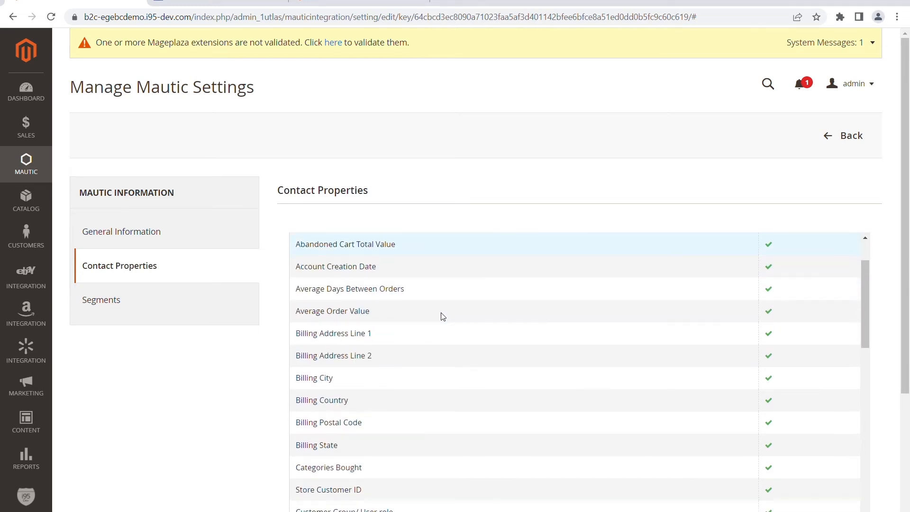
pyautogui.scroll(-6, 442, 317)
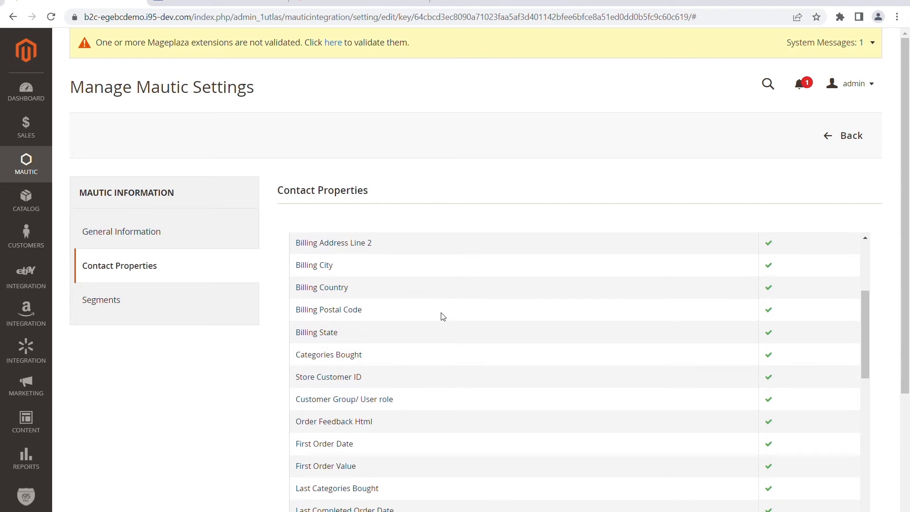
pyautogui.scroll(-5, 406, 465)
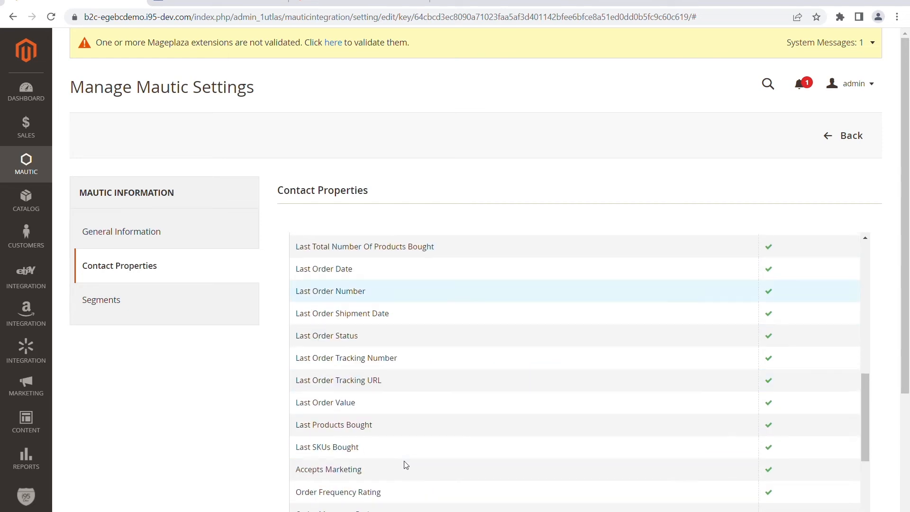
pyautogui.scroll(-5, 405, 464)
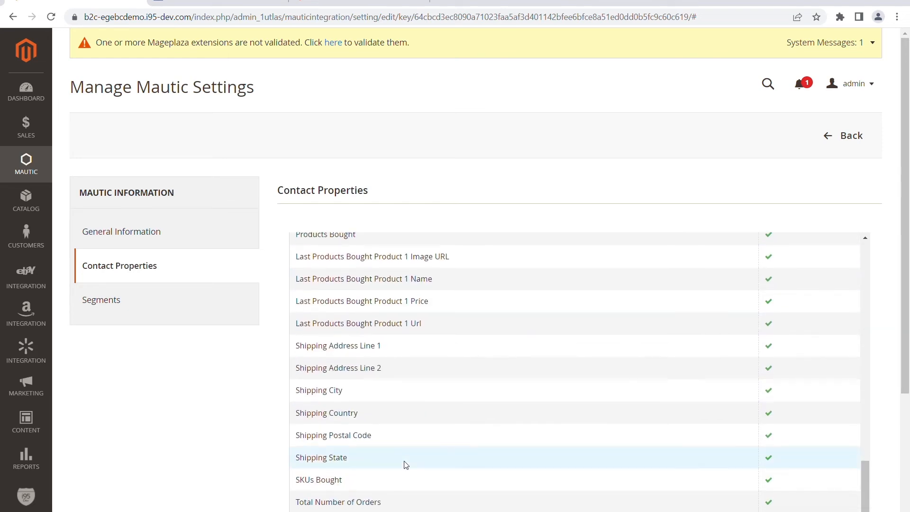
# Step: Open Segments in the Mautic settings and examine the listed segment names and their status
pyautogui.click(115, 309)
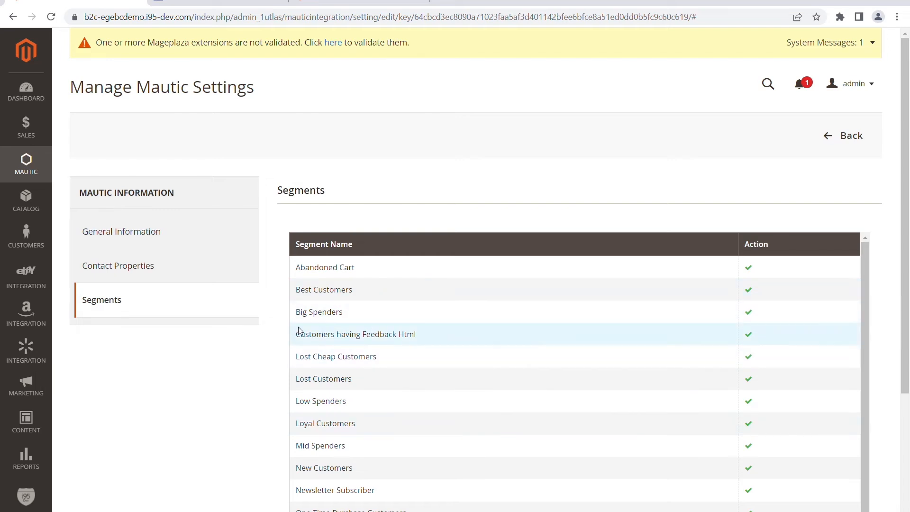
pyautogui.scroll(-1, 396, 313)
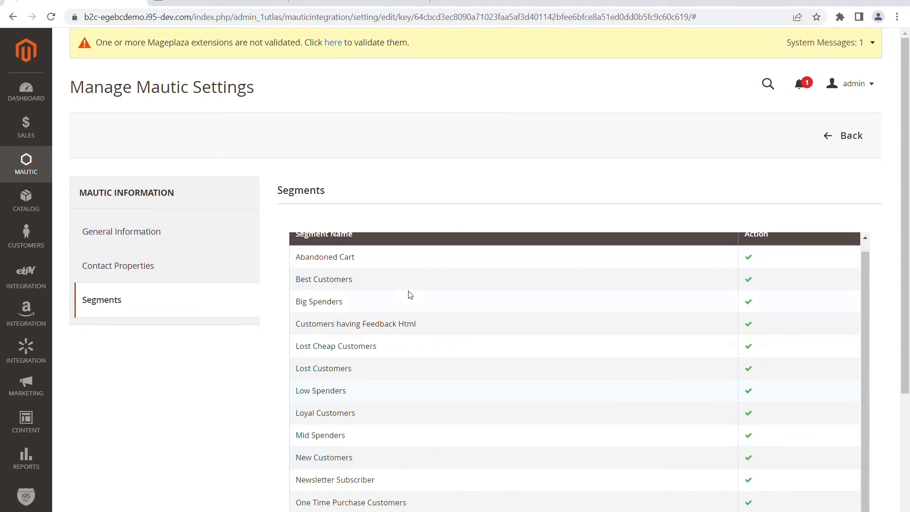
pyautogui.scroll(1, 393, 346)
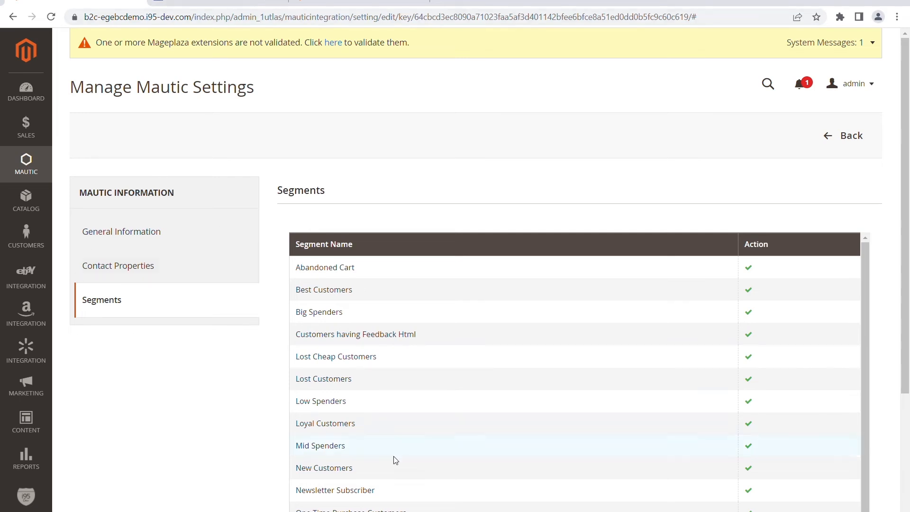
# Step: Switch to Mautic, open Contact Segments and compare them with the segment list in the Magento settings
pyautogui.click(213, 2)
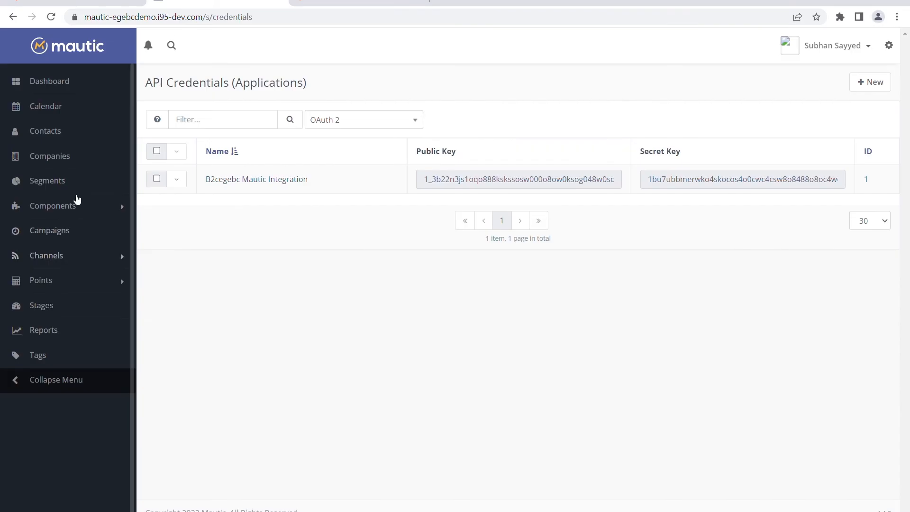
pyautogui.click(56, 183)
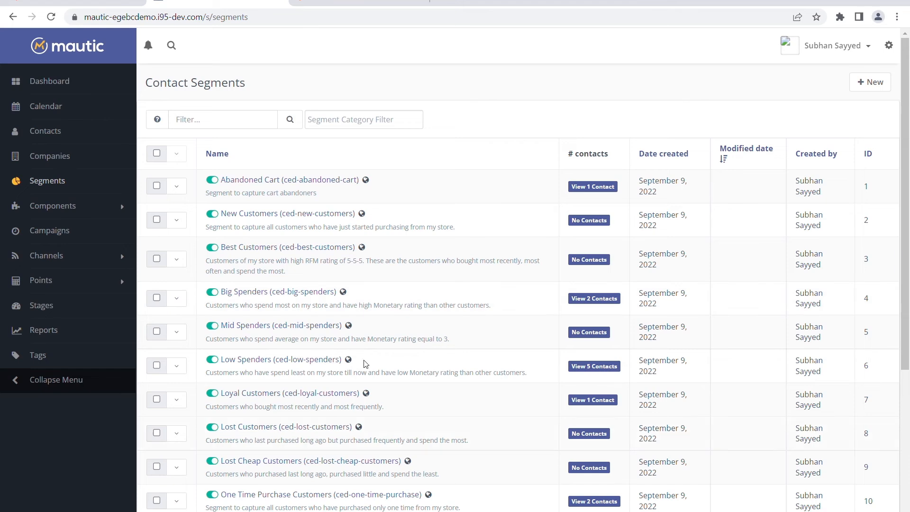
pyautogui.click(103, 2)
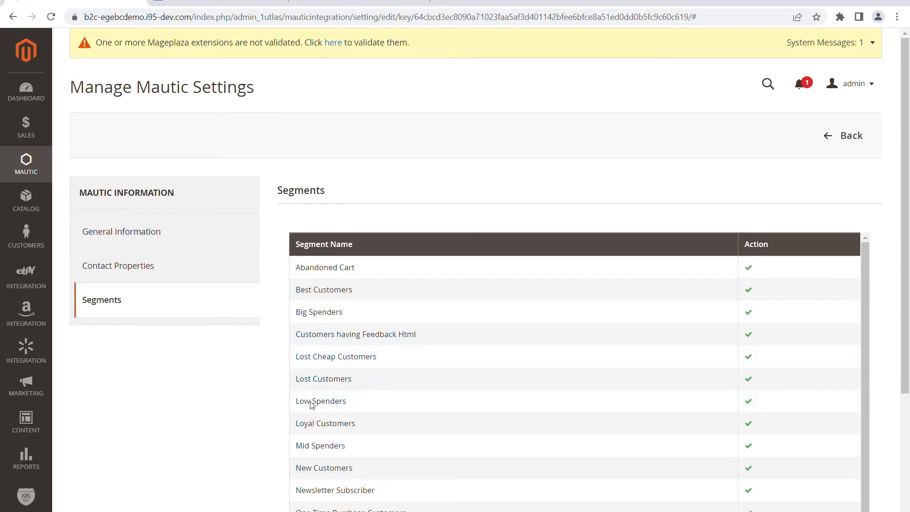
pyautogui.scroll(-1, 428, 420)
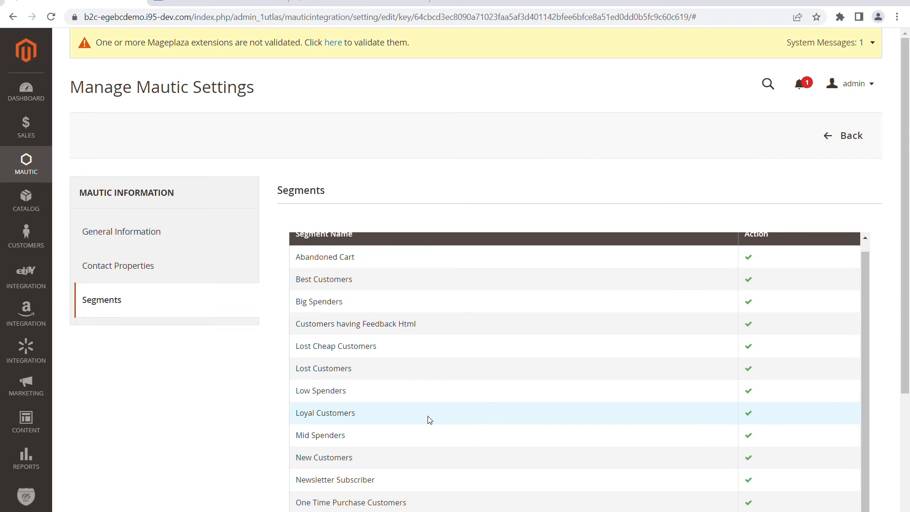
pyautogui.scroll(1, 429, 420)
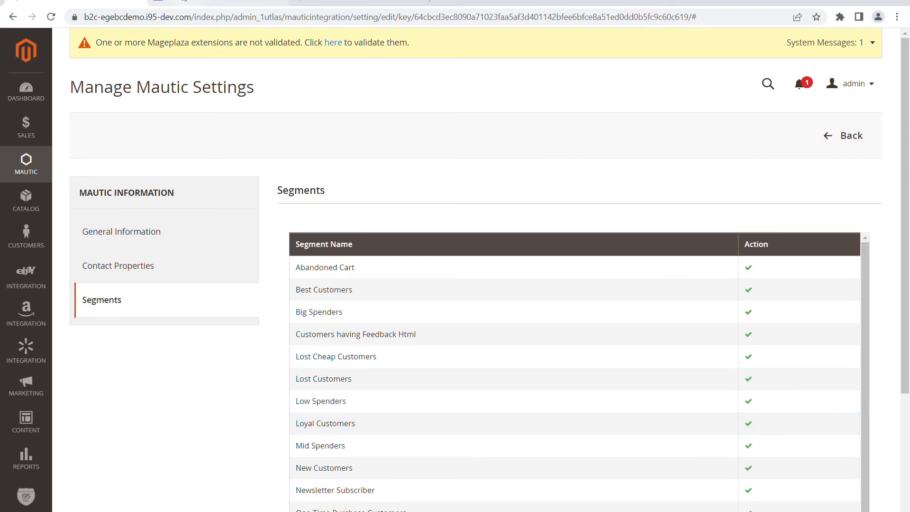
pyautogui.click(185, 1)
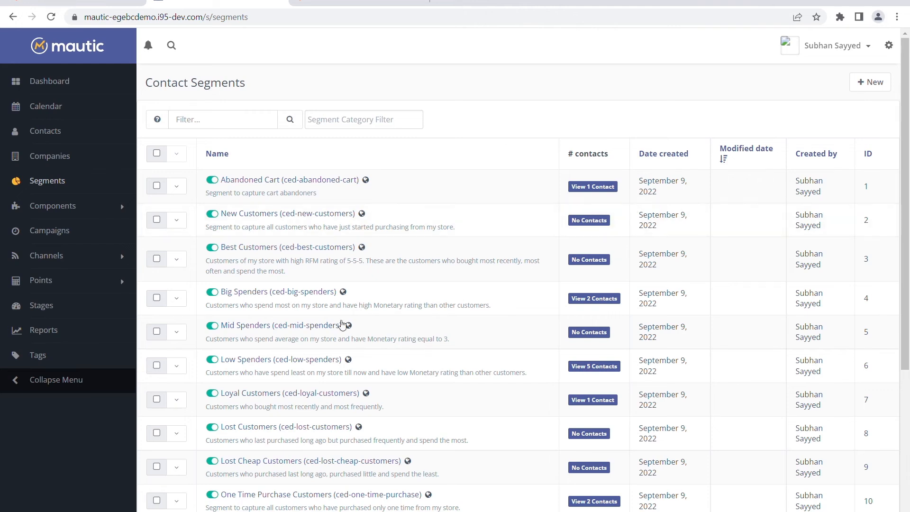
pyautogui.click(100, 1)
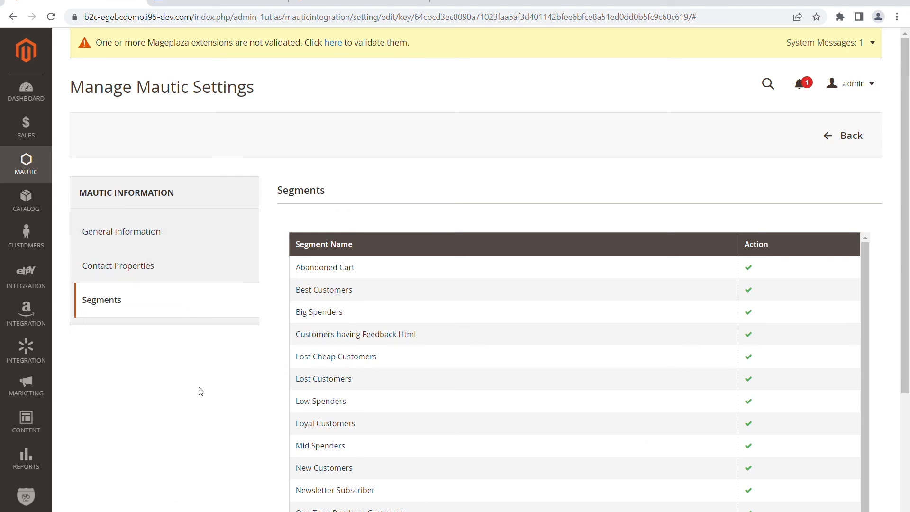
# Step: Export the Magento customers to Mautic and check them in Mautic's Contacts list
pyautogui.click(29, 167)
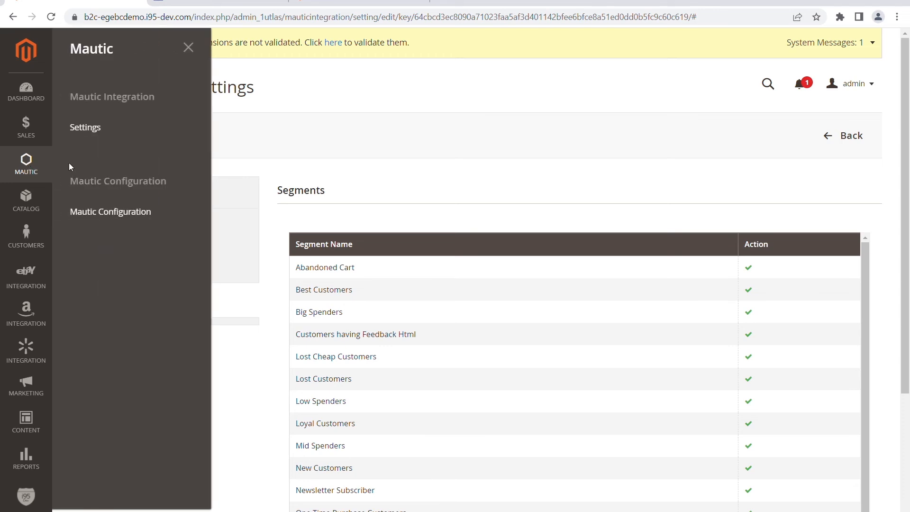
pyautogui.click(129, 214)
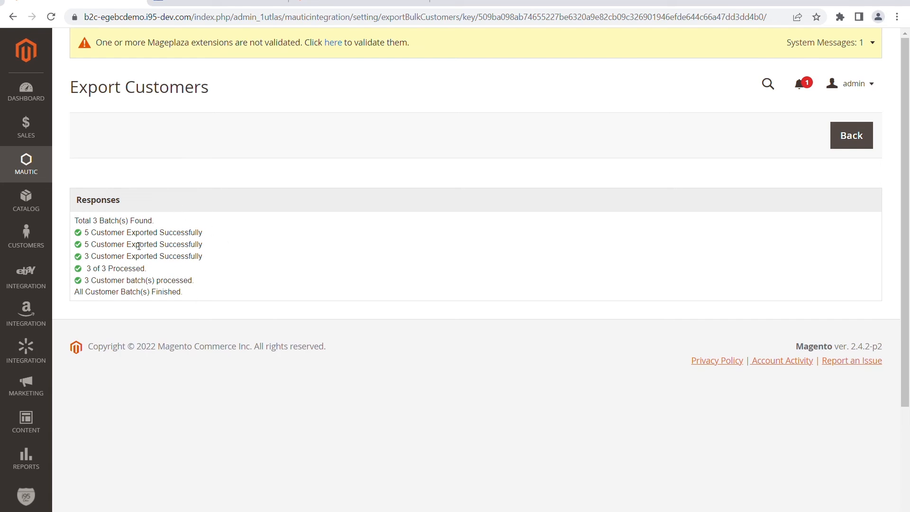
pyautogui.click(224, 2)
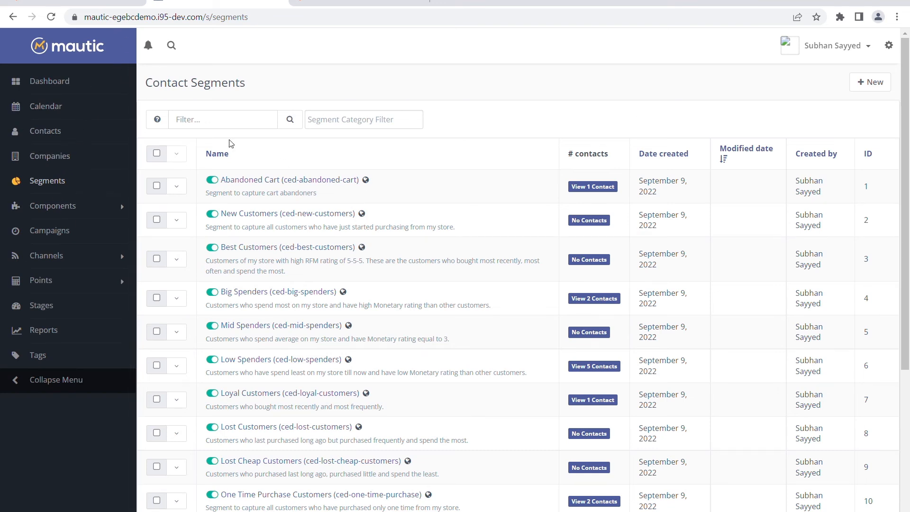
pyautogui.click(54, 136)
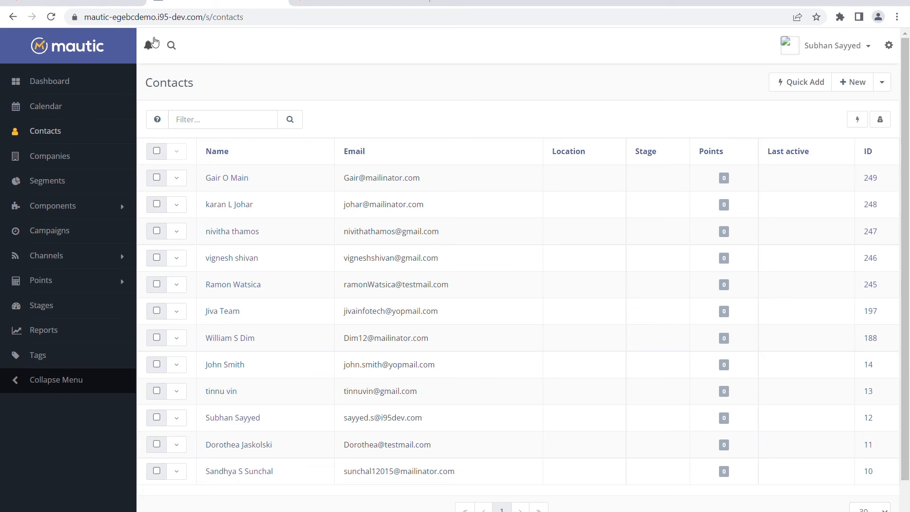
# Step: Return to Magento's Mautic Configuration, expand Customer Export Settings and examine the Export Type options
pyautogui.click(84, 1)
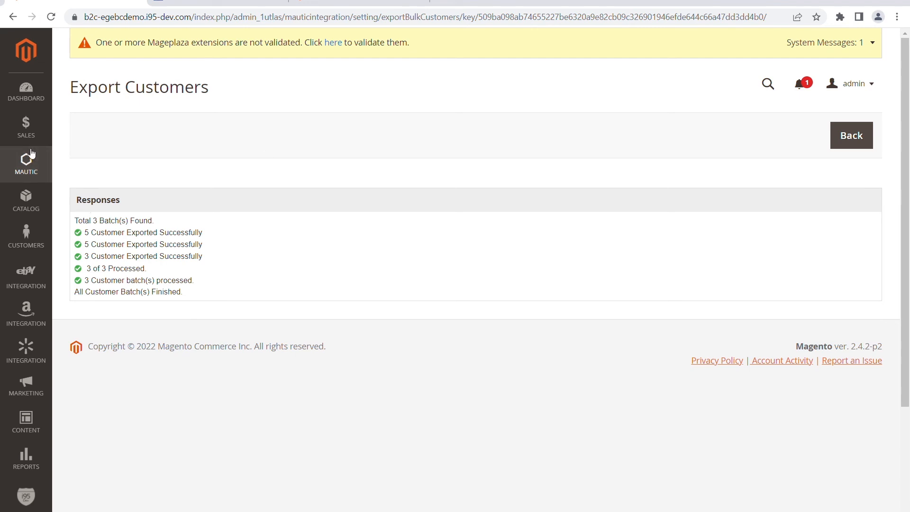
pyautogui.click(27, 165)
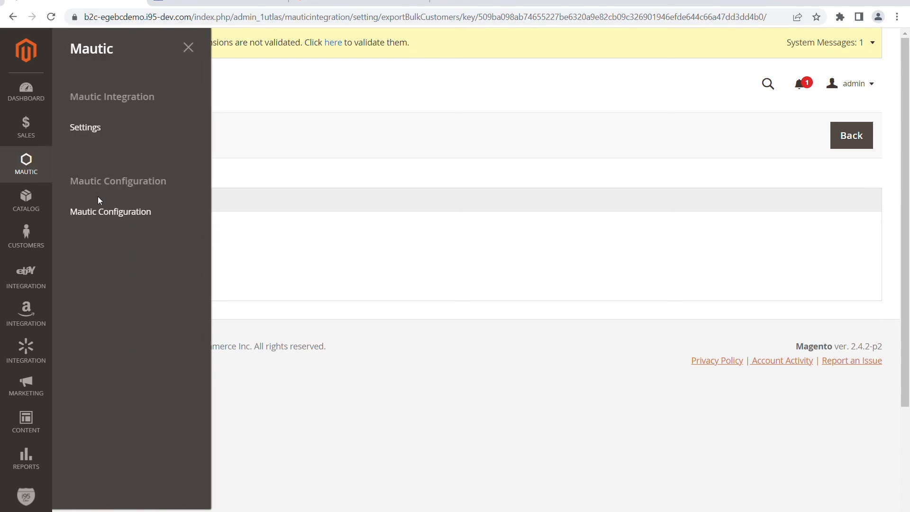
pyautogui.click(122, 222)
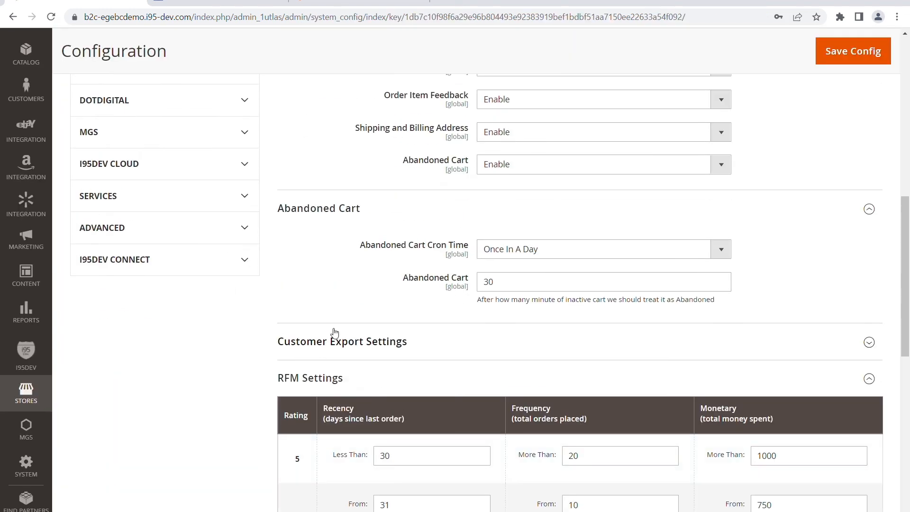
pyautogui.click(334, 341)
pyautogui.scroll(-1, 566, 354)
pyautogui.click(533, 332)
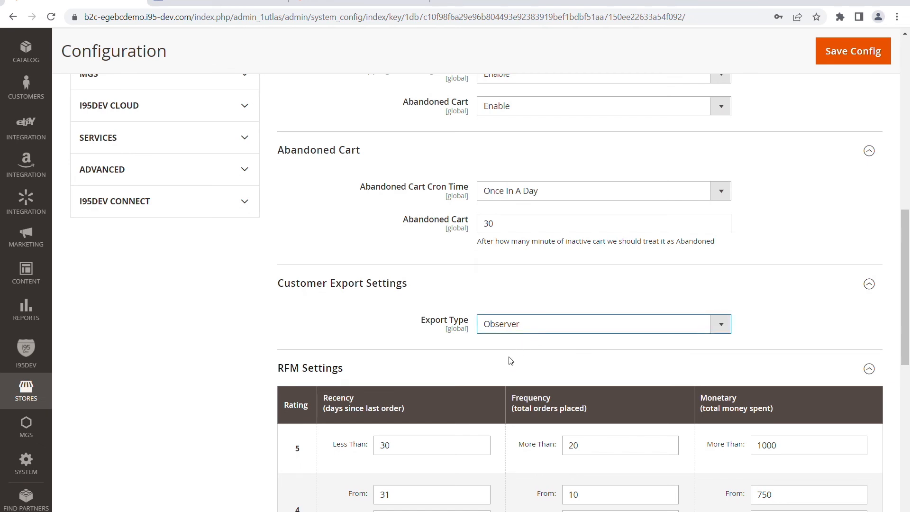
pyautogui.click(339, 329)
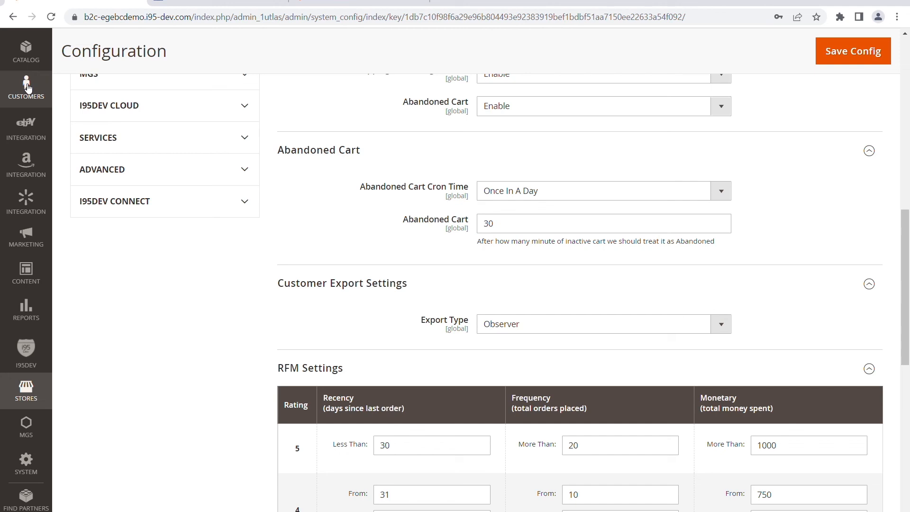
# Step: Review the Observer export type alongside the Contacts list in Mautic, ending back in the Magento configuration
pyautogui.click(535, 335)
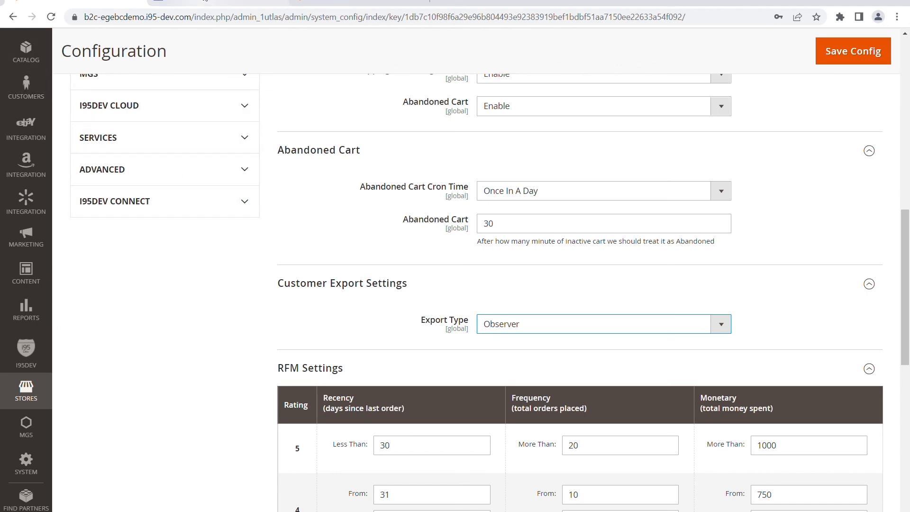
pyautogui.click(206, 2)
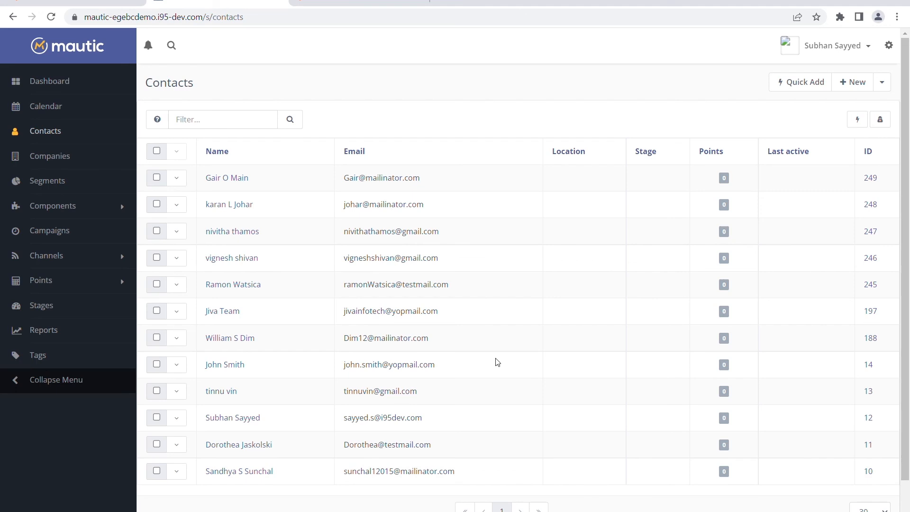
pyautogui.click(74, 4)
pyautogui.click(211, 5)
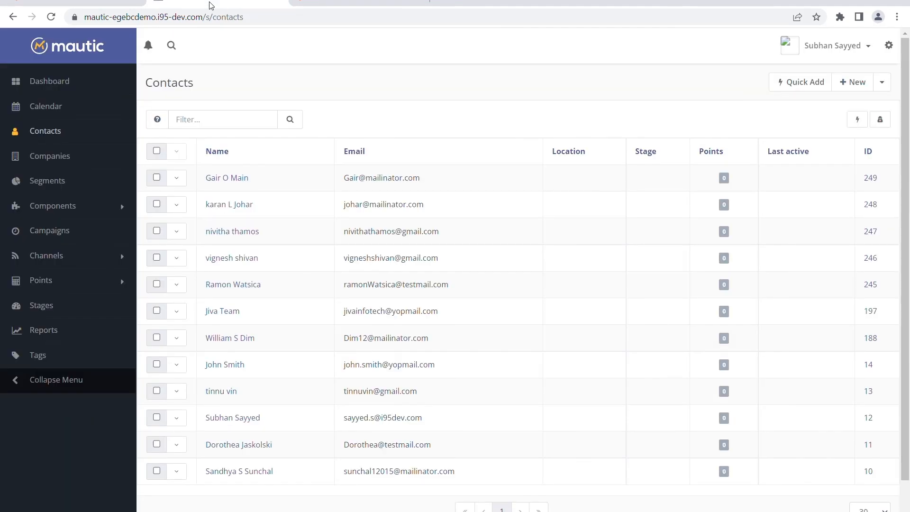
pyautogui.click(84, 5)
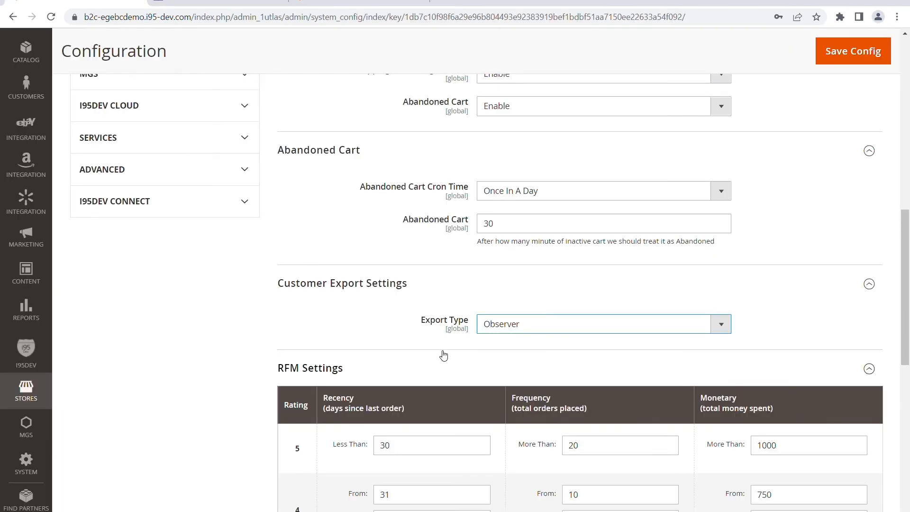
# Step: Set the customer Export Type to Cron and keep the Cron Time at Once In A Day
pyautogui.click(508, 353)
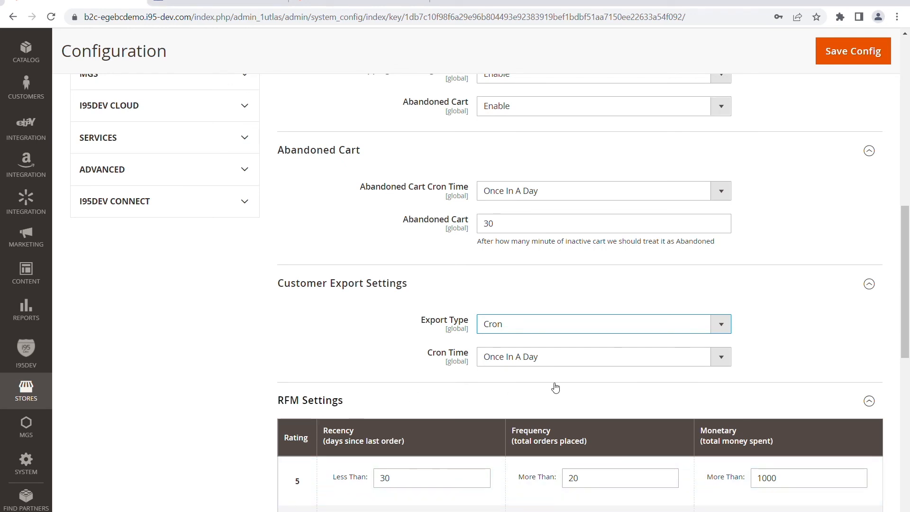
pyautogui.click(520, 363)
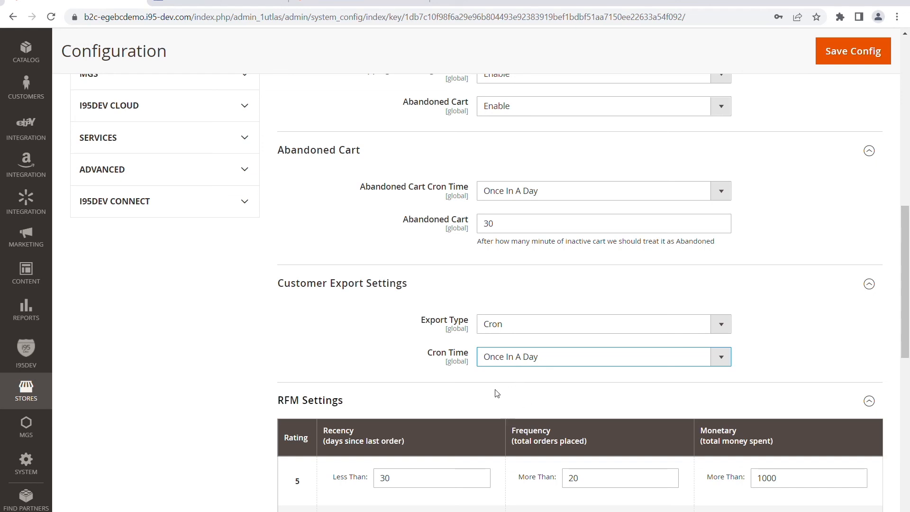
pyautogui.click(428, 381)
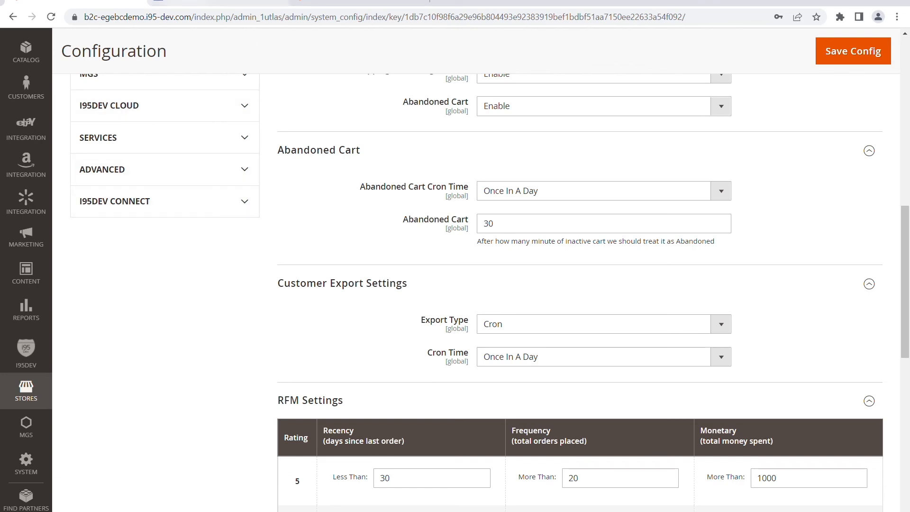
# Step: Switch to Mautic and reopen the Contacts list
pyautogui.click(186, 2)
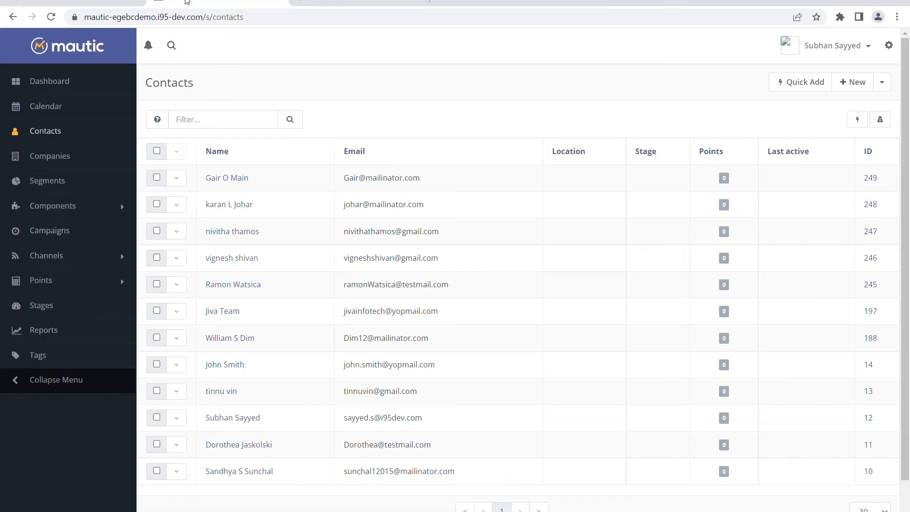
pyautogui.click(54, 136)
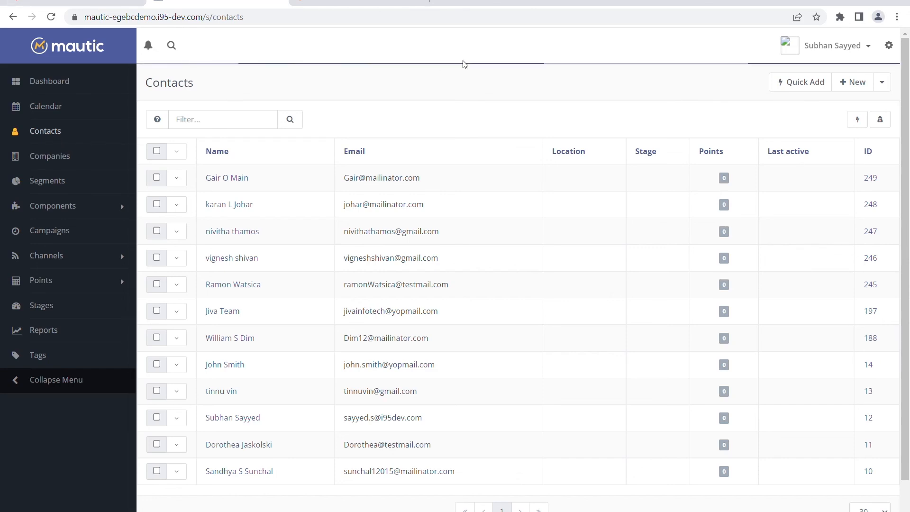